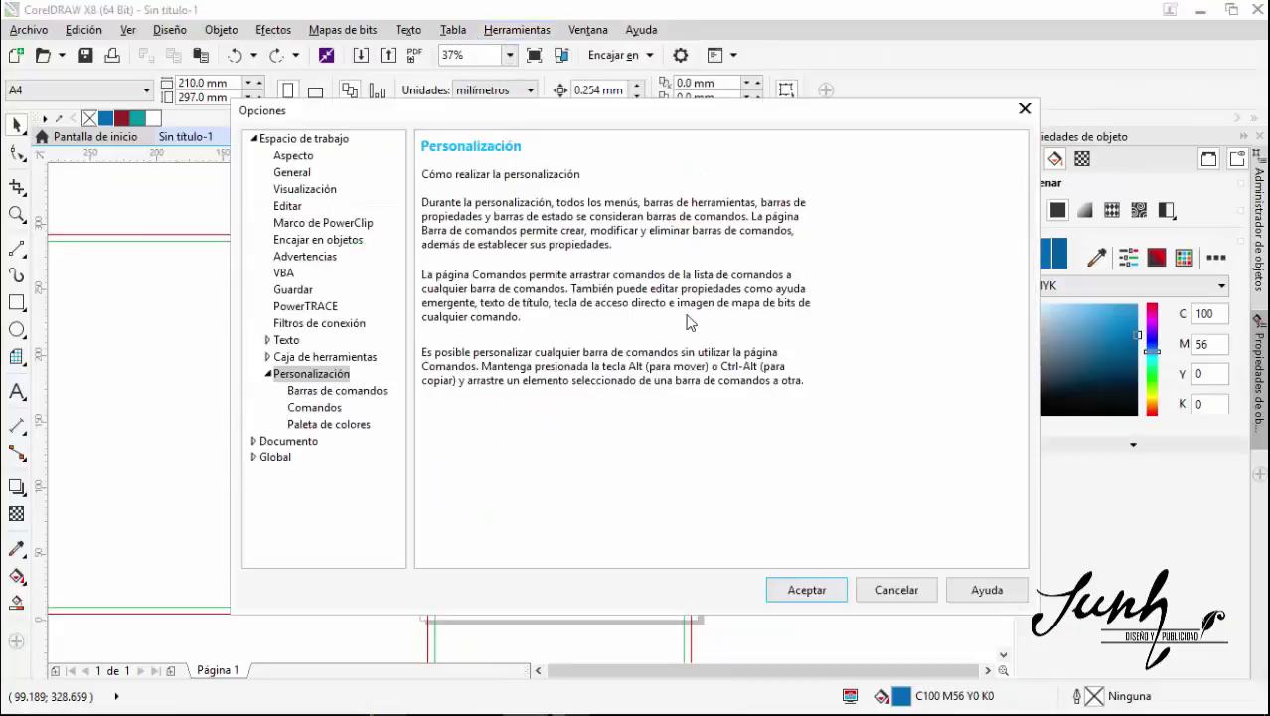
Show the shortcut key settings for the Objeto commands and examine the shortcuts of the Alinear commands
click(320, 408)
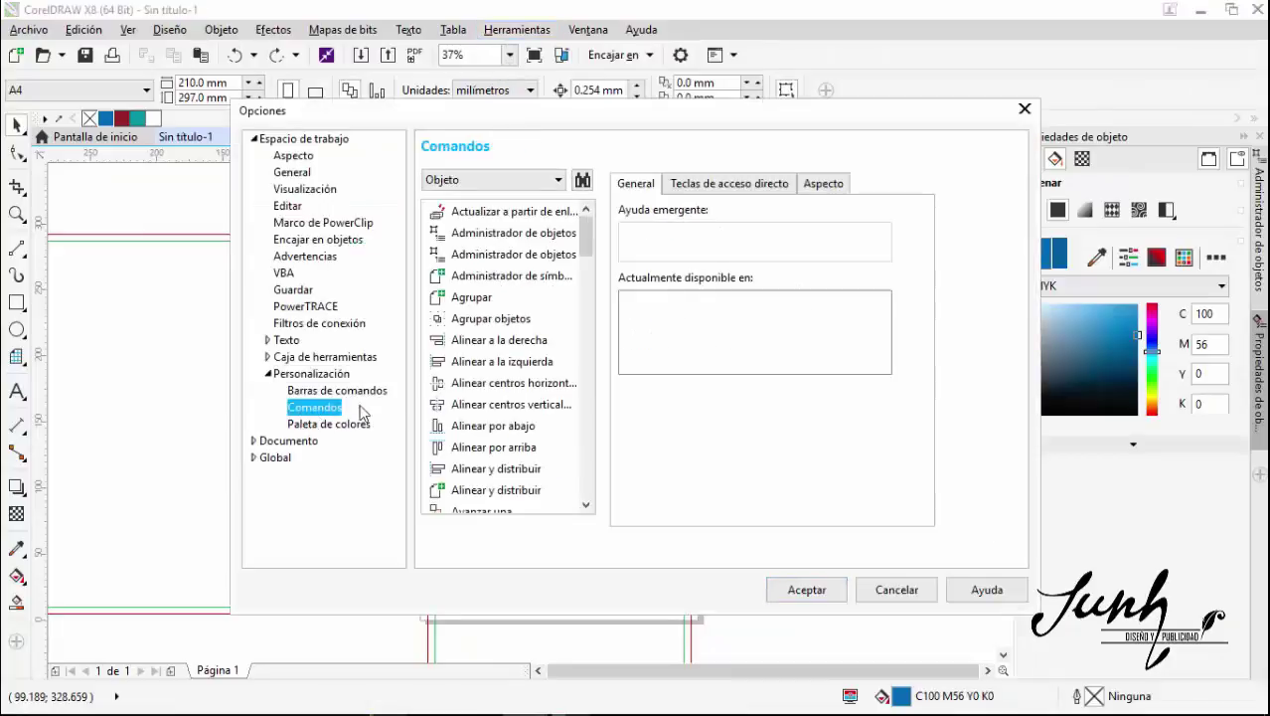
click(711, 186)
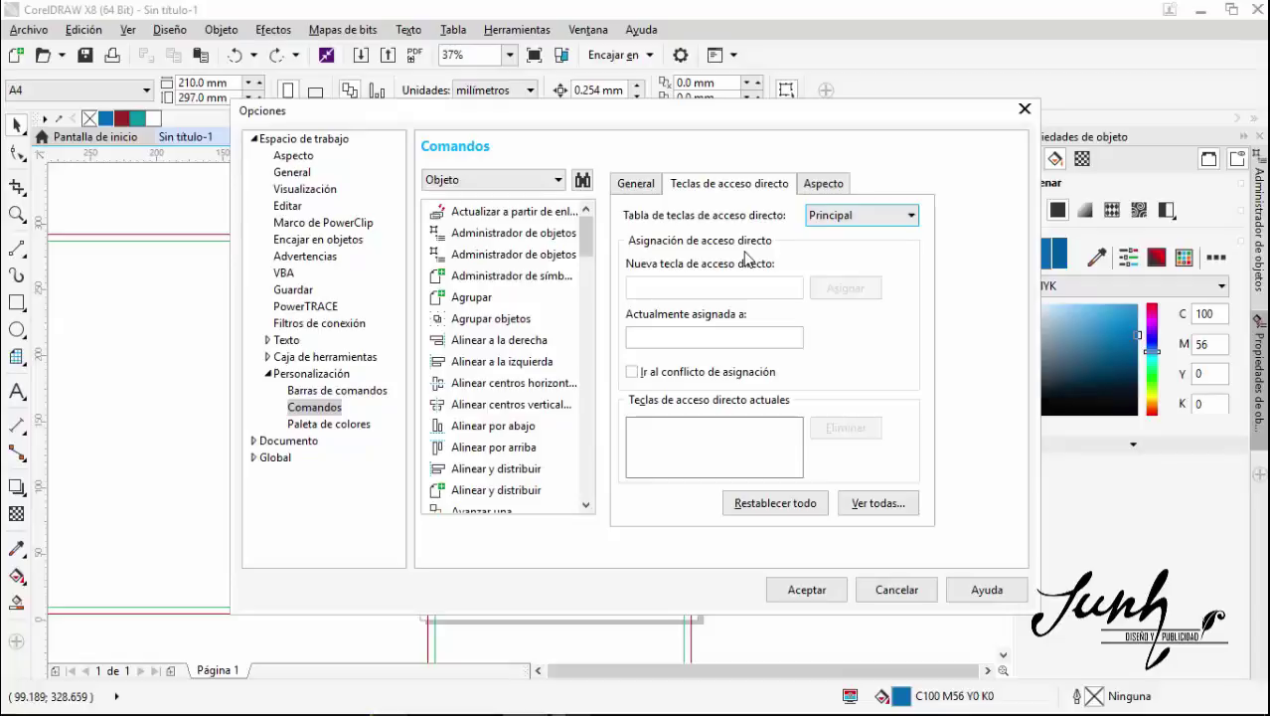
click(442, 181)
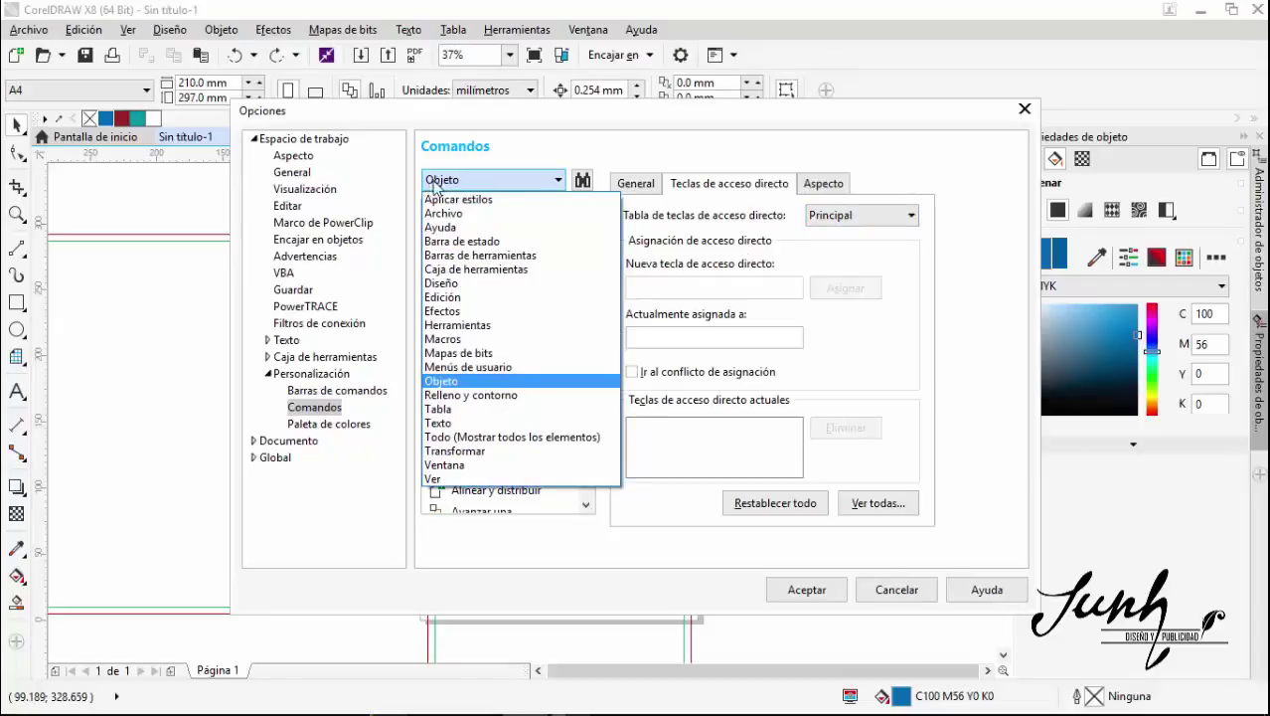
click(443, 380)
click(497, 341)
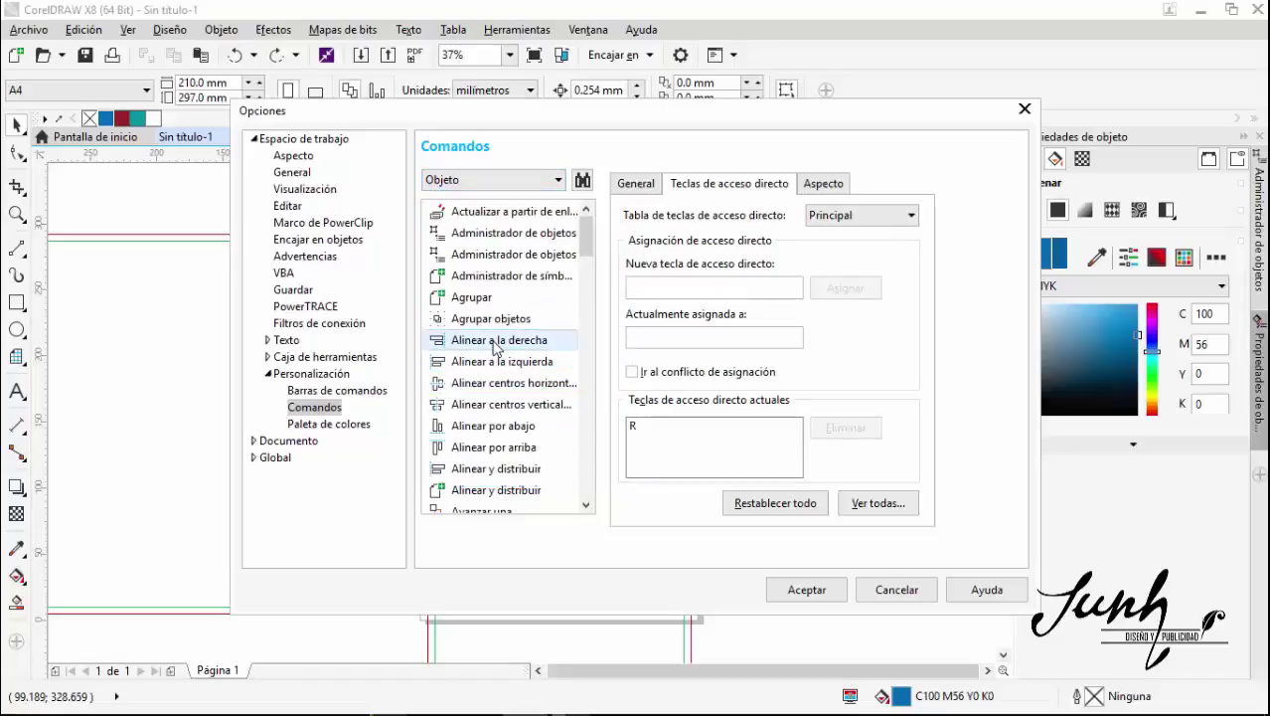
click(484, 365)
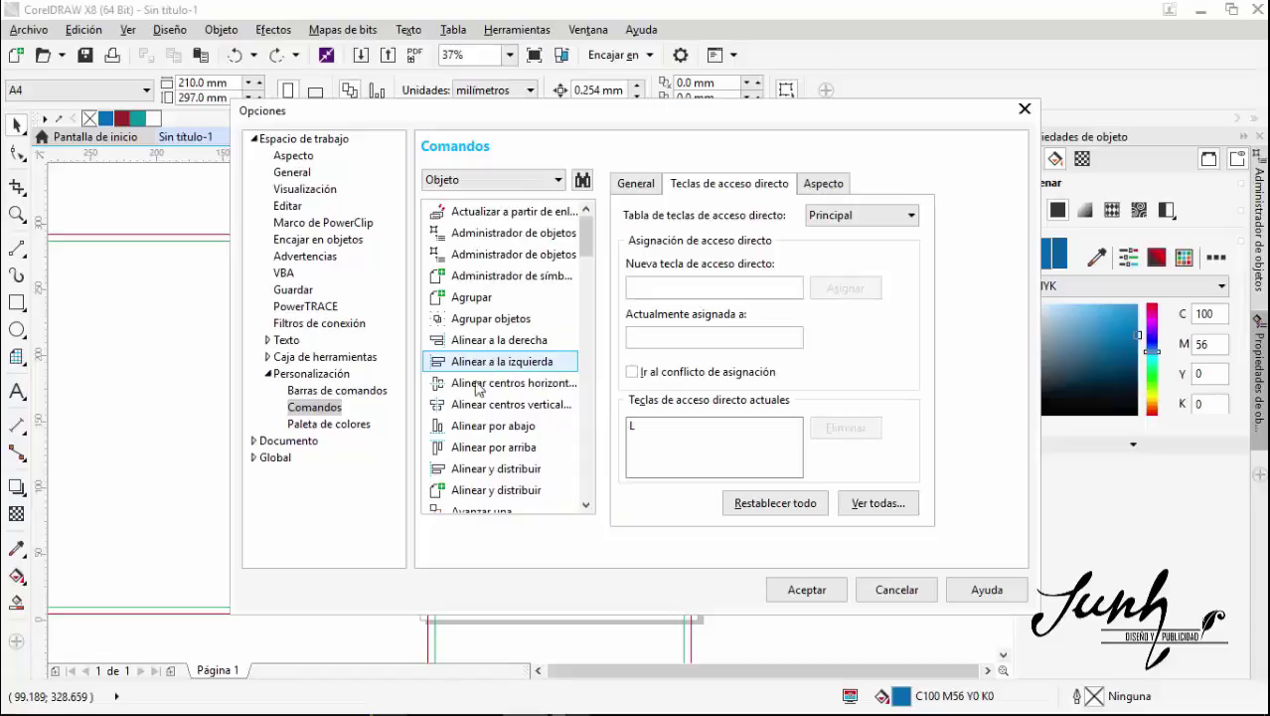
click(472, 396)
click(472, 407)
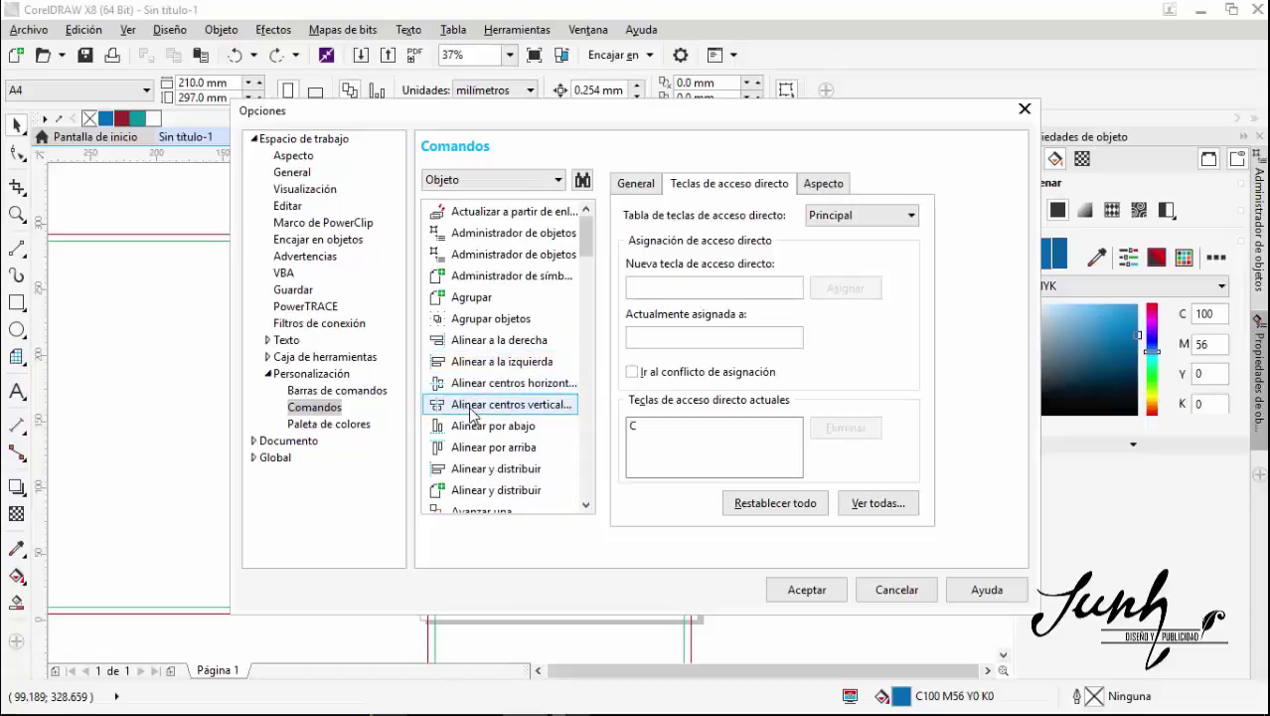
click(471, 431)
click(472, 448)
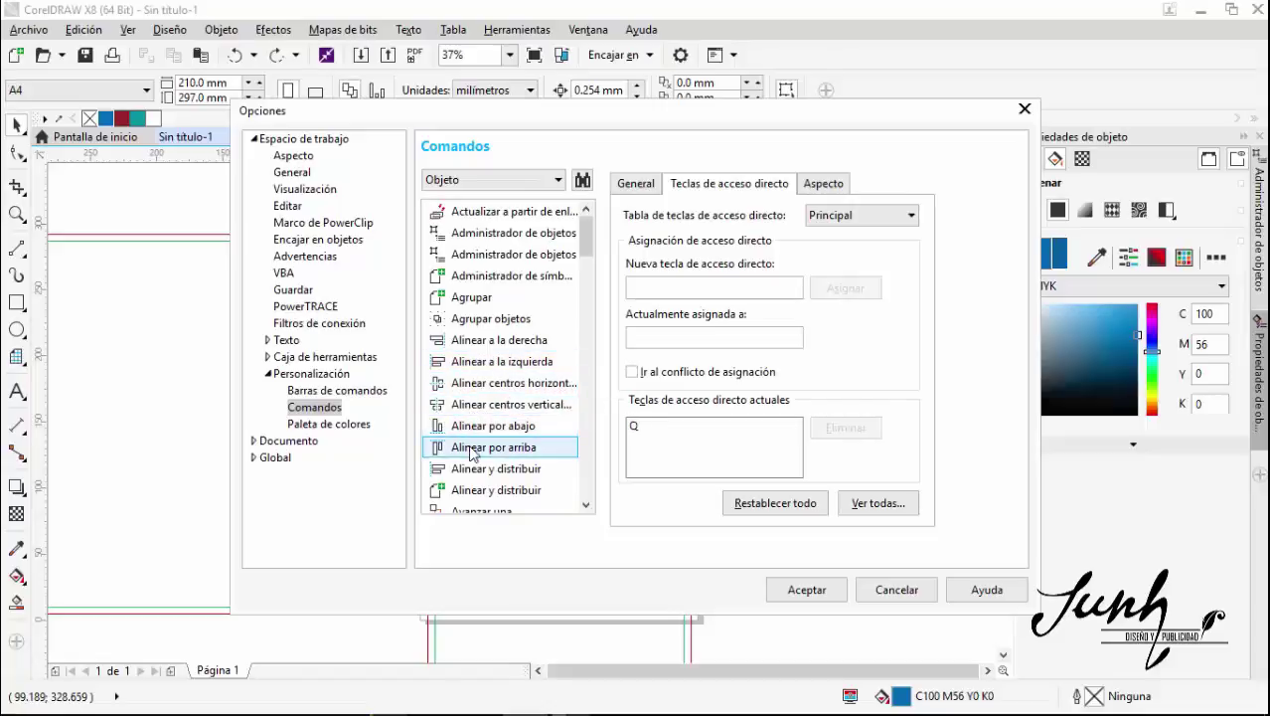
Examine the shortcuts assigned to the Distribuir commands for edges, centres and spacing
drag(584, 236, 586, 353)
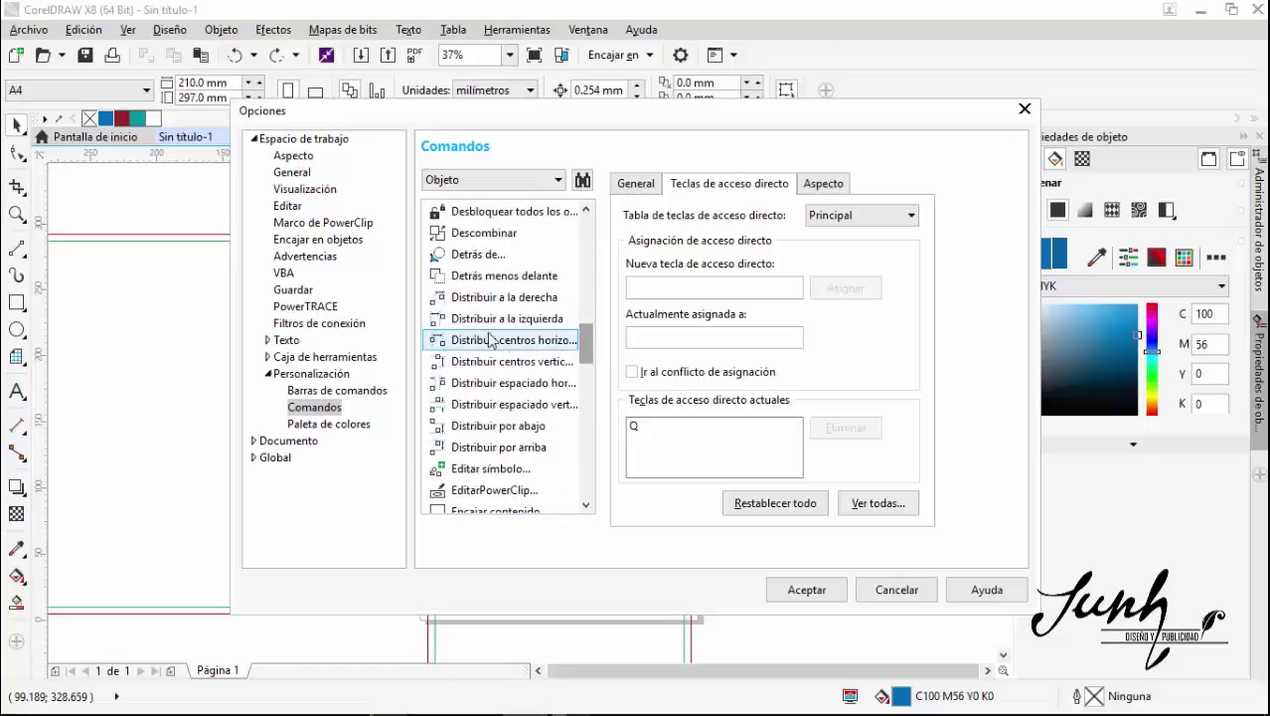
click(473, 319)
click(486, 299)
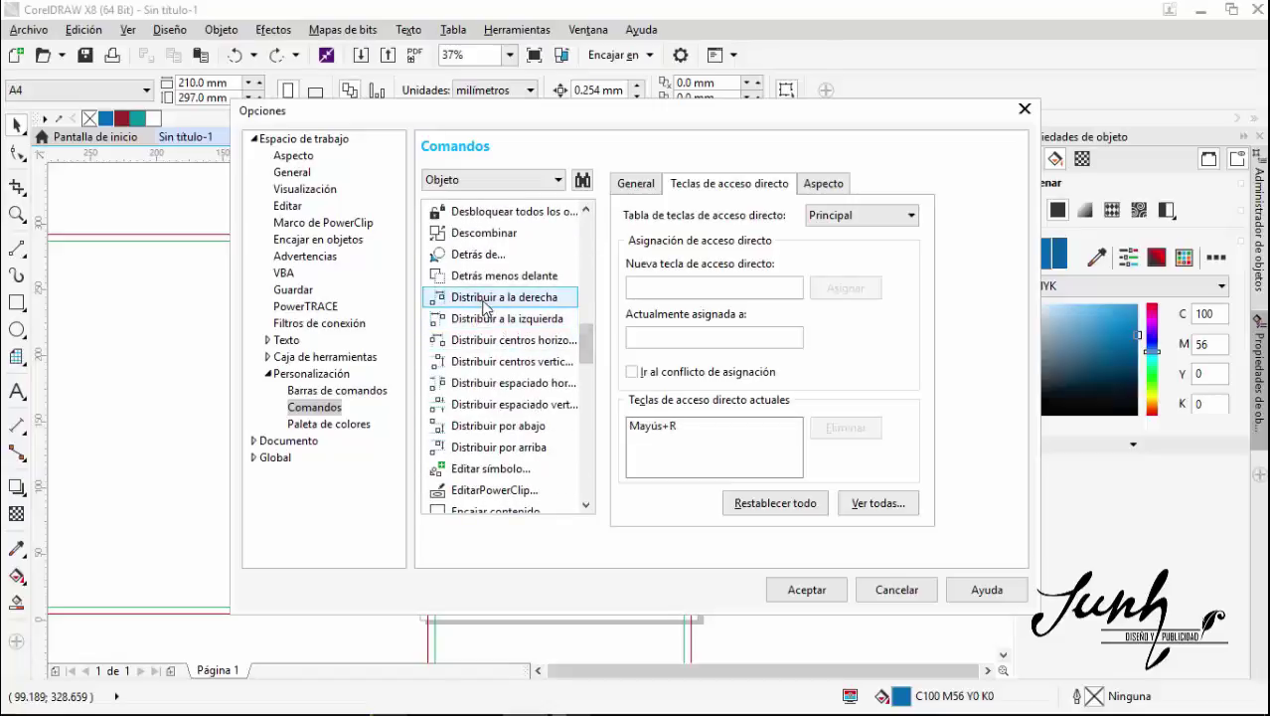
click(482, 361)
click(477, 385)
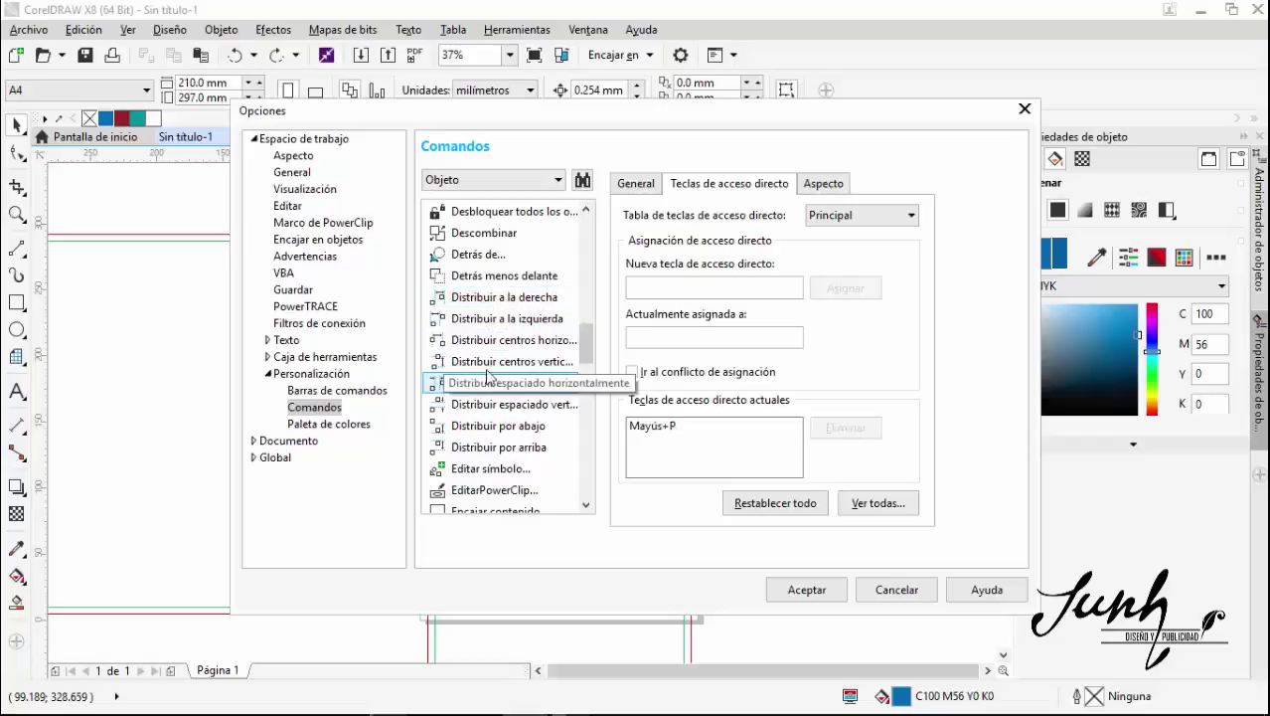
click(488, 363)
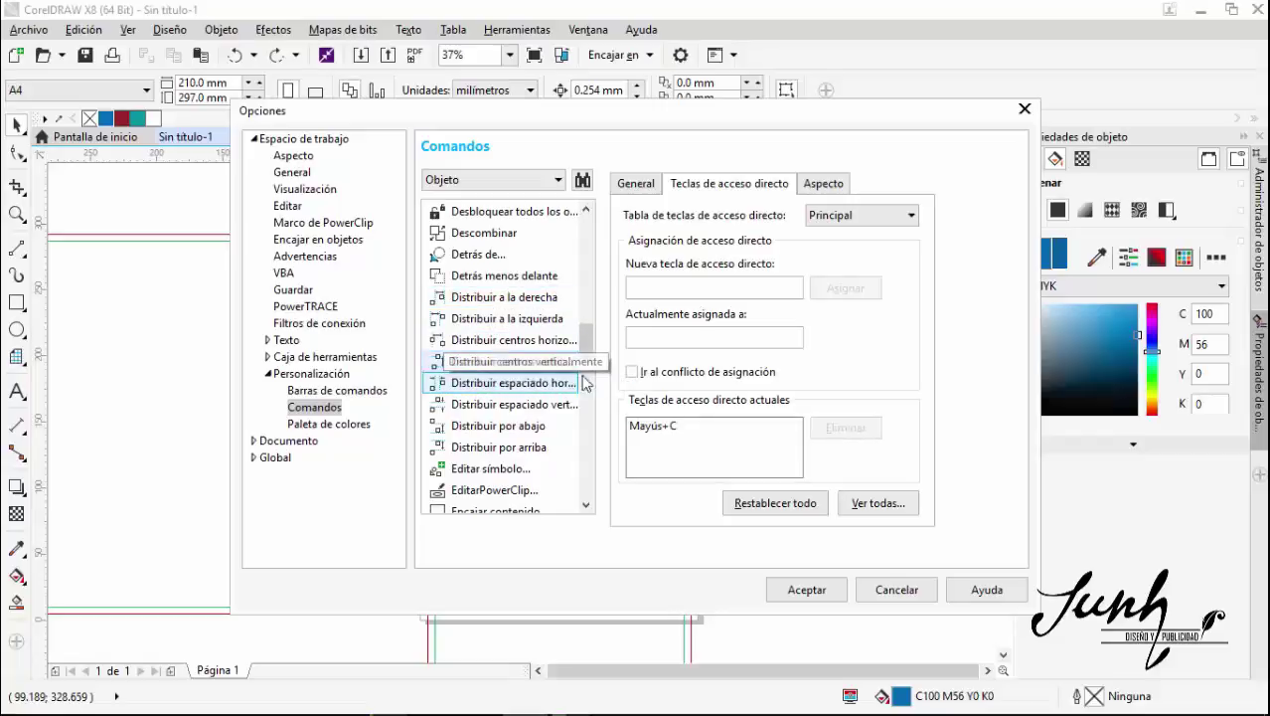
Check the shortcuts for right, top and bottom alignment again and leave the options without saving
drag(588, 336, 586, 248)
key(Down)
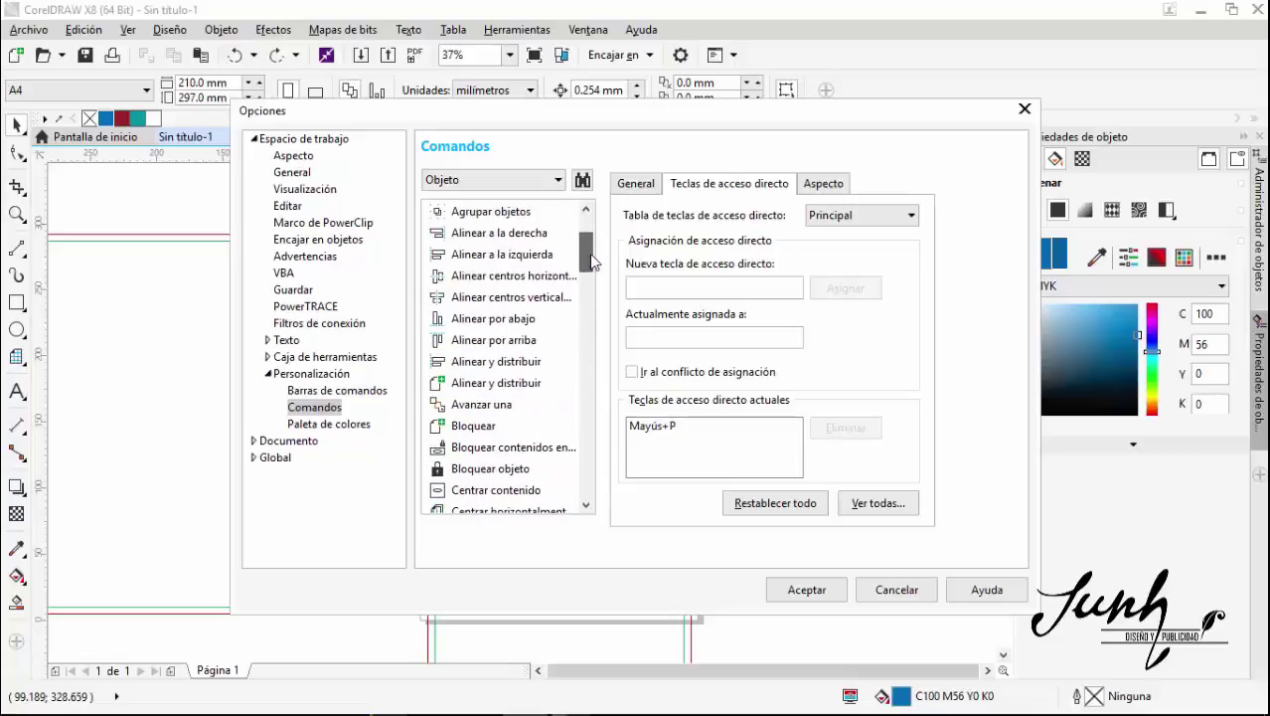
click(474, 234)
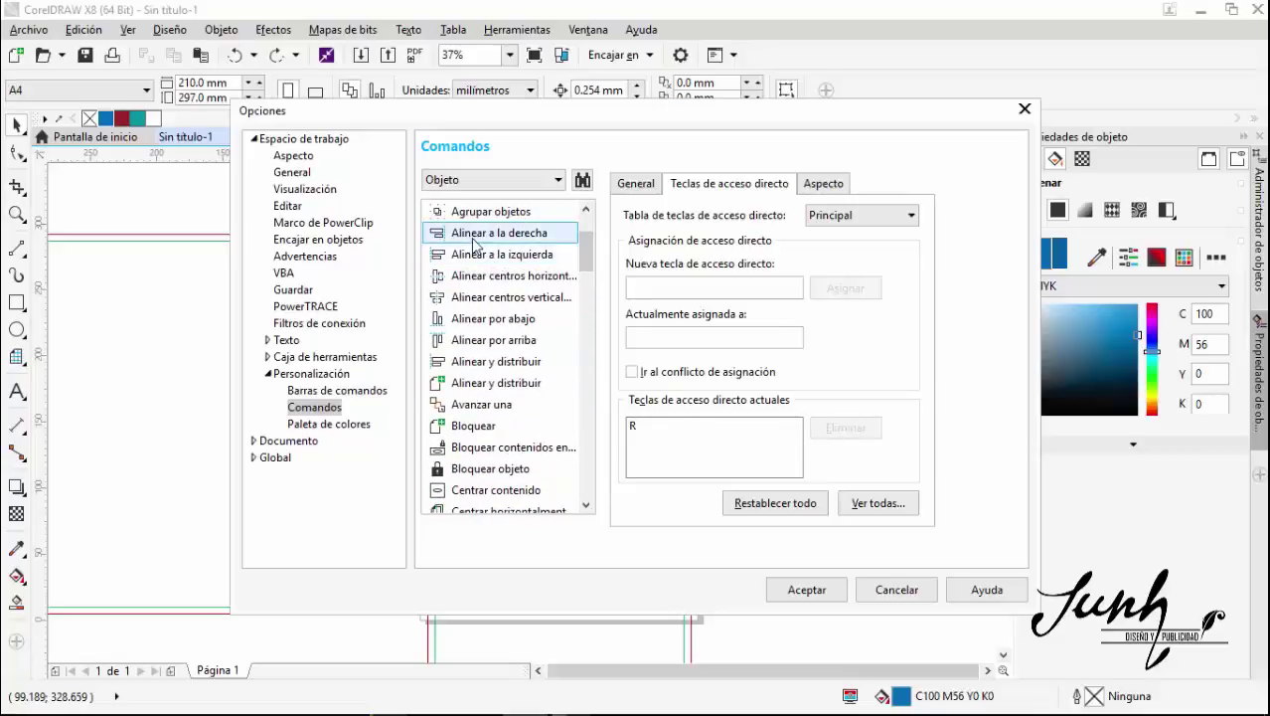
click(641, 427)
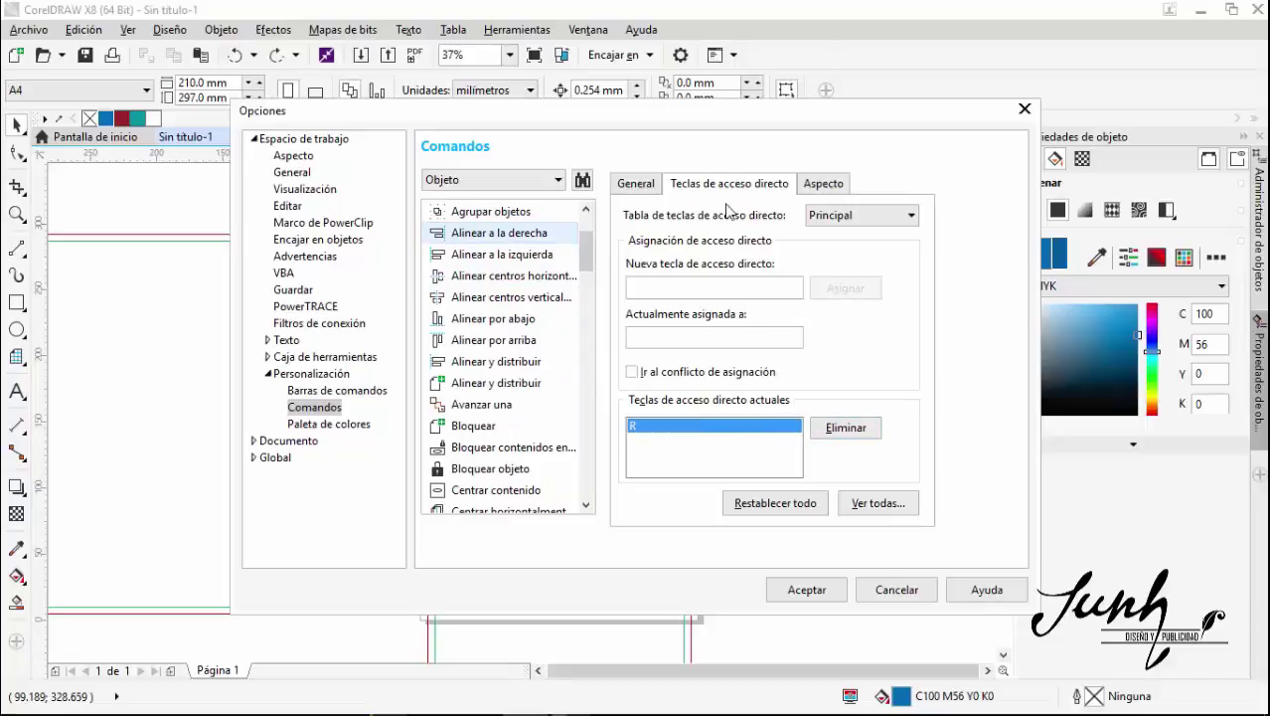
scroll(588, 266, down, 2)
click(496, 276)
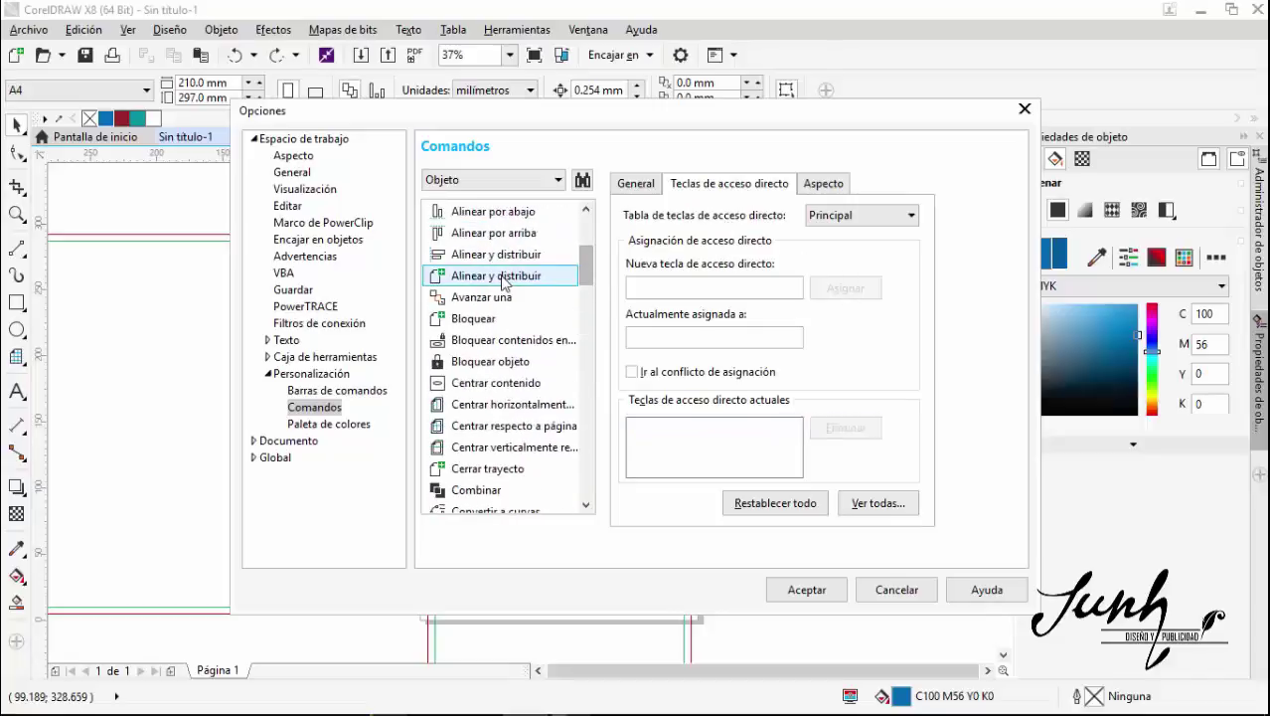
scroll(507, 328, up, 1)
click(494, 296)
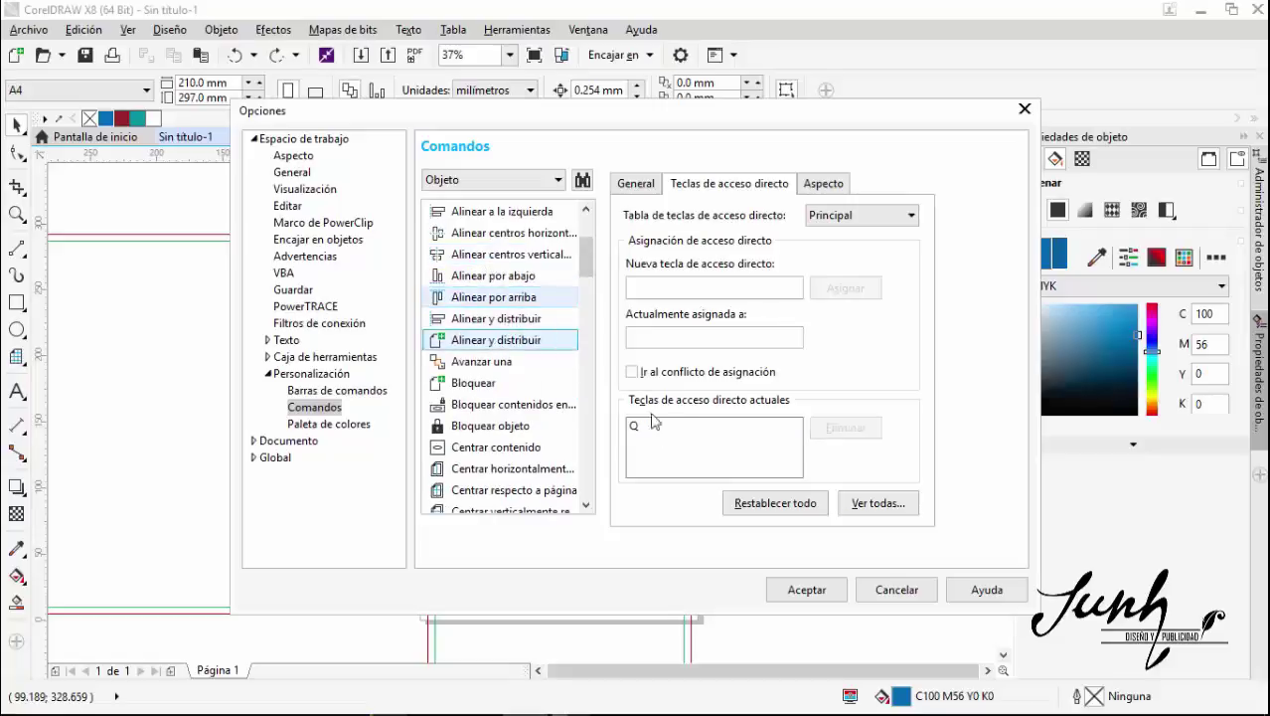
click(496, 318)
click(487, 278)
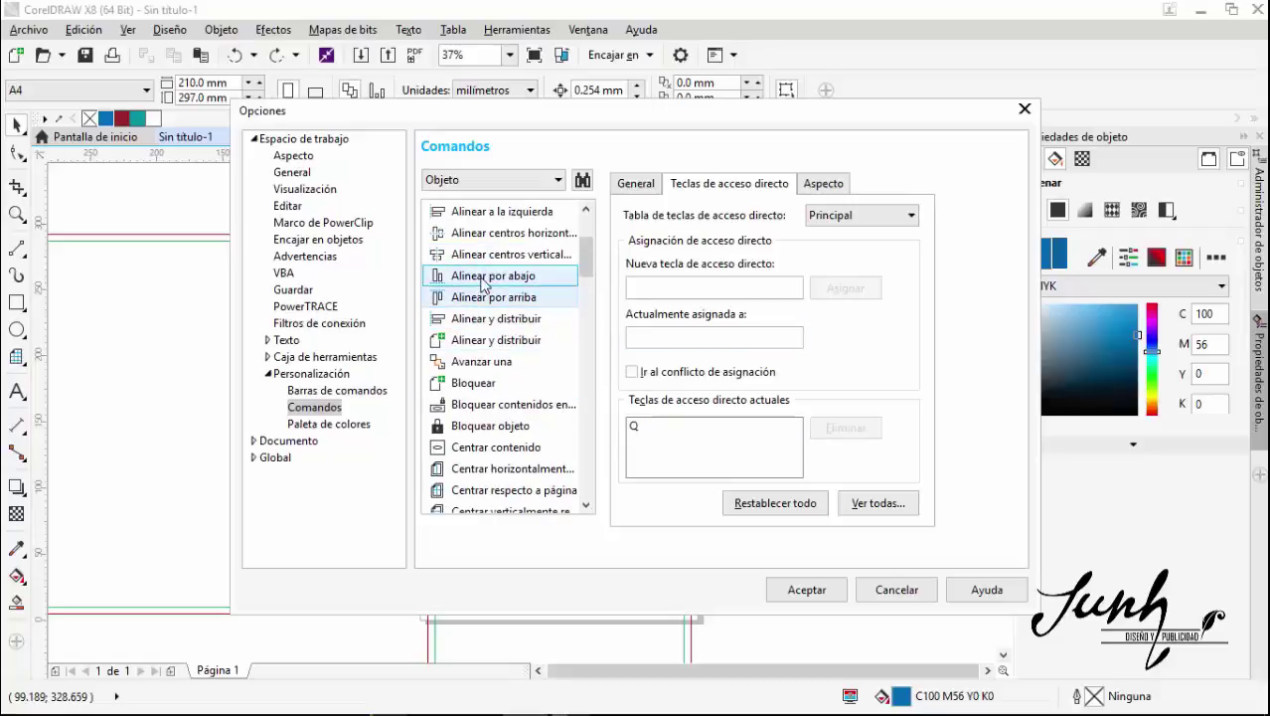
click(541, 297)
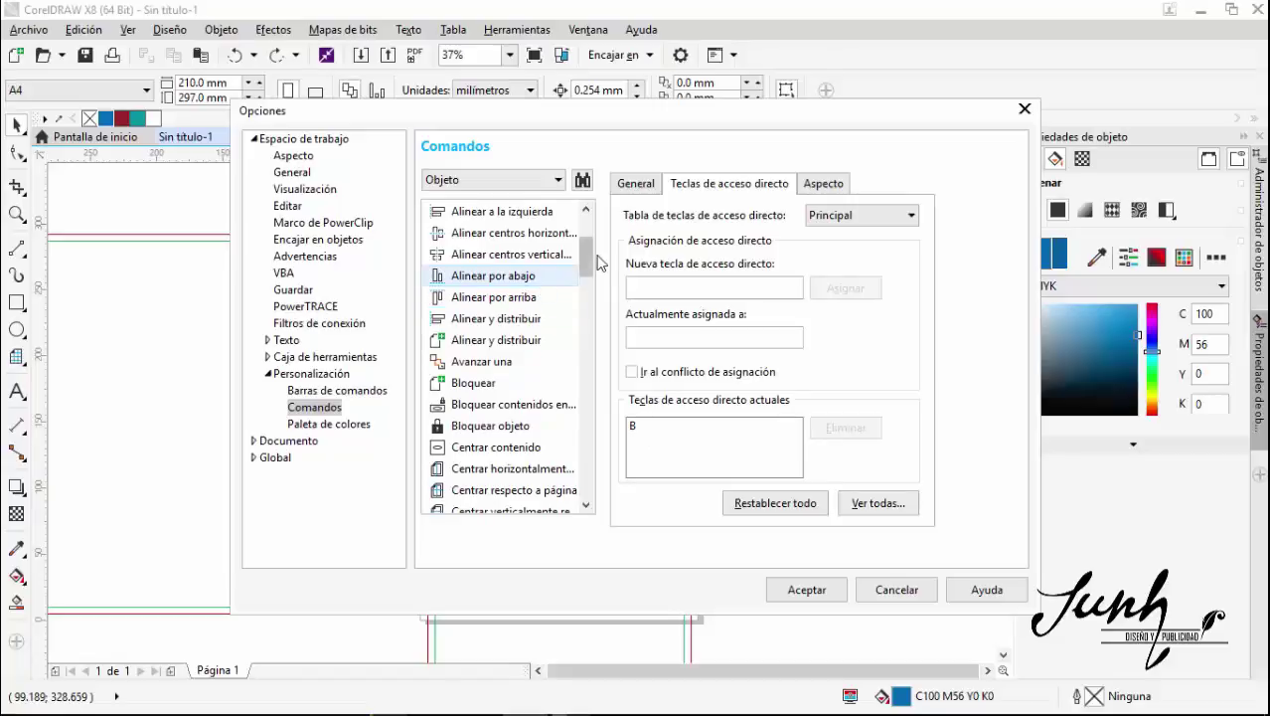
drag(587, 257, 586, 279)
click(896, 589)
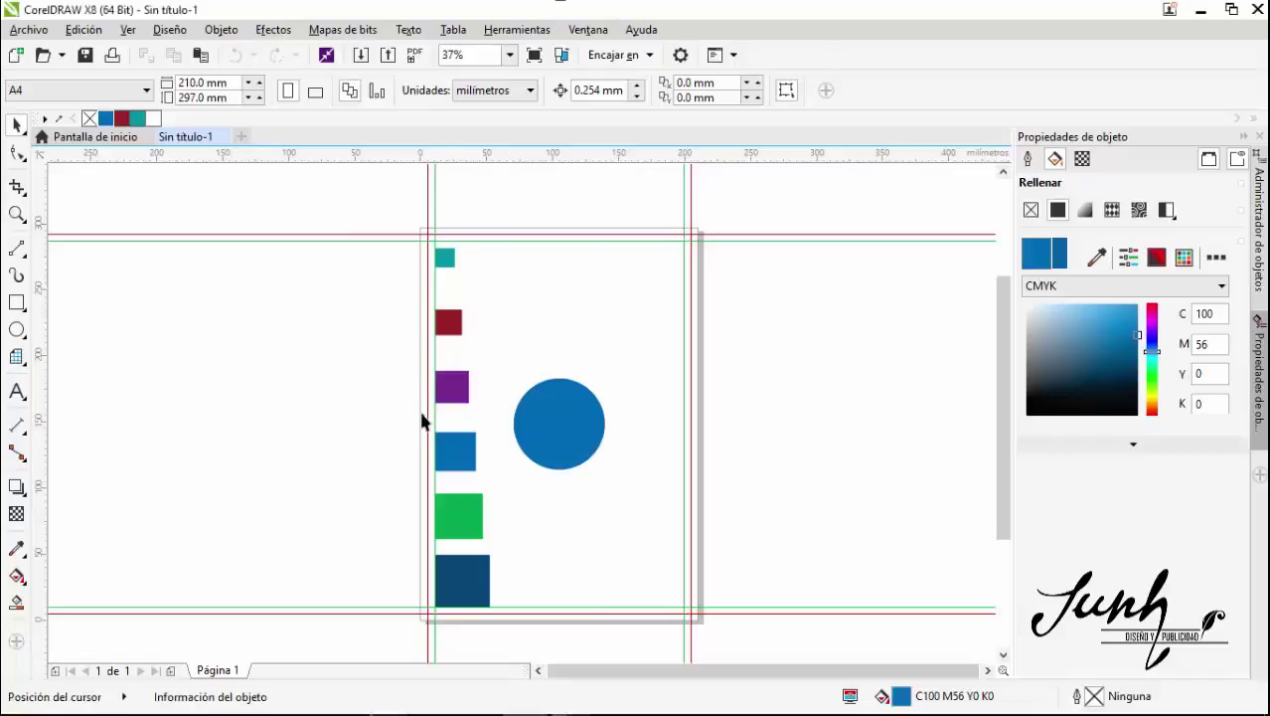
Select the six coloured squares and align them in turn by their centres, right edges and left edges
drag(360, 195, 501, 632)
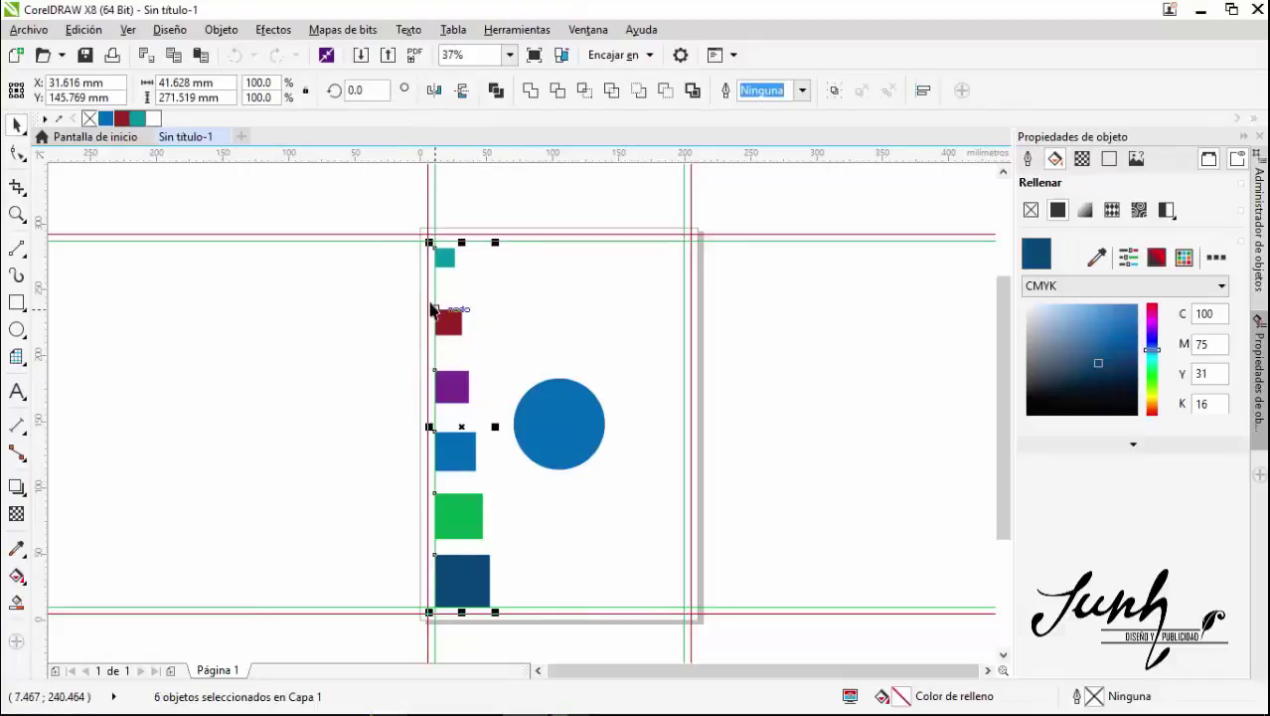
key(c)
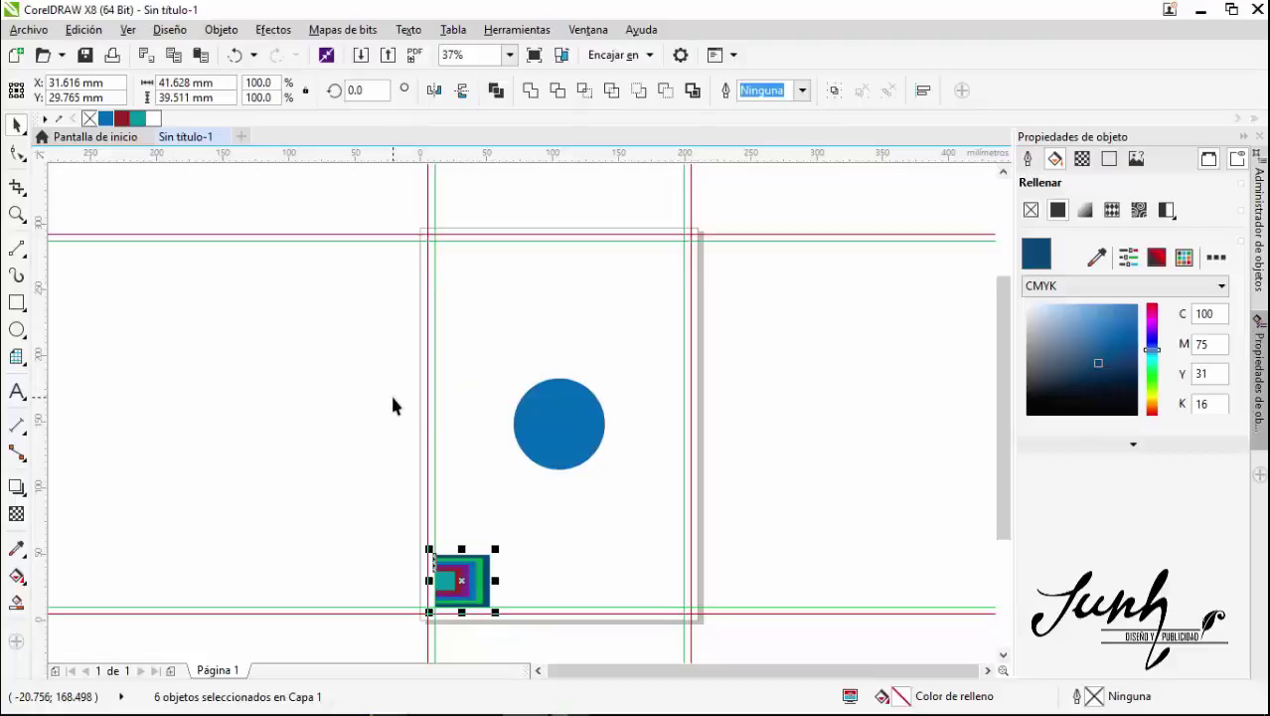
key(ctrl+z)
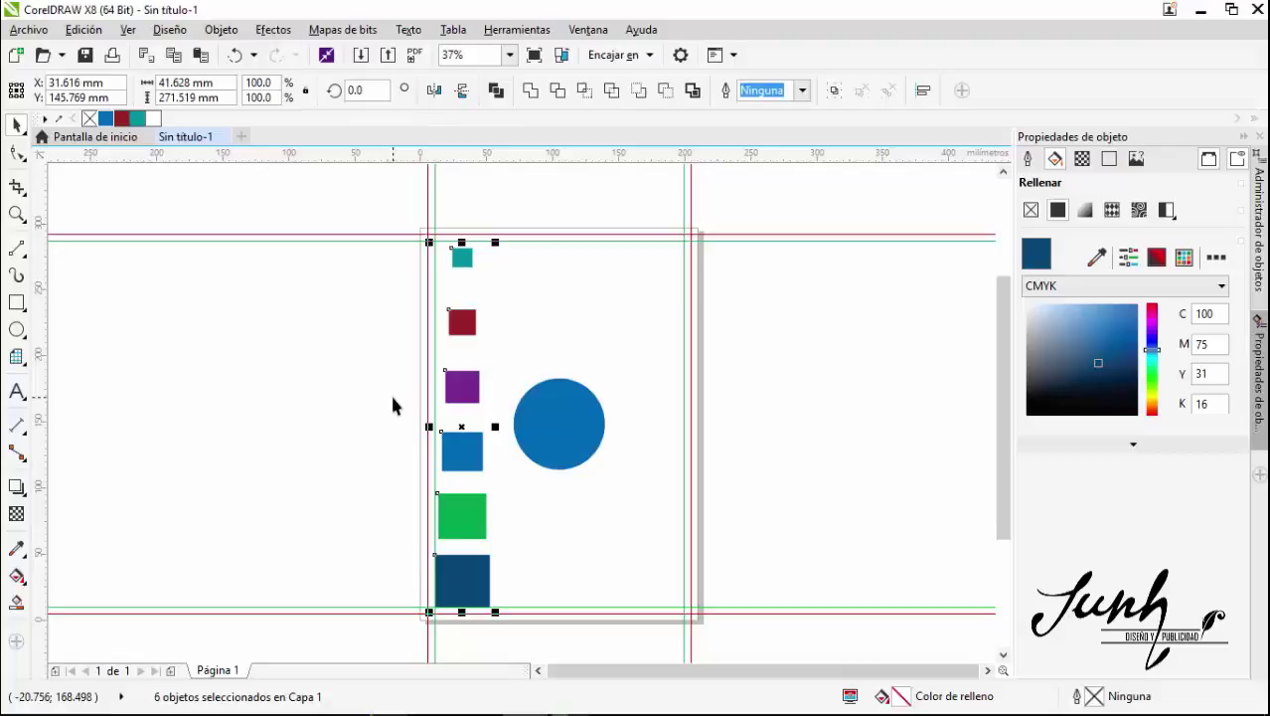
key(r)
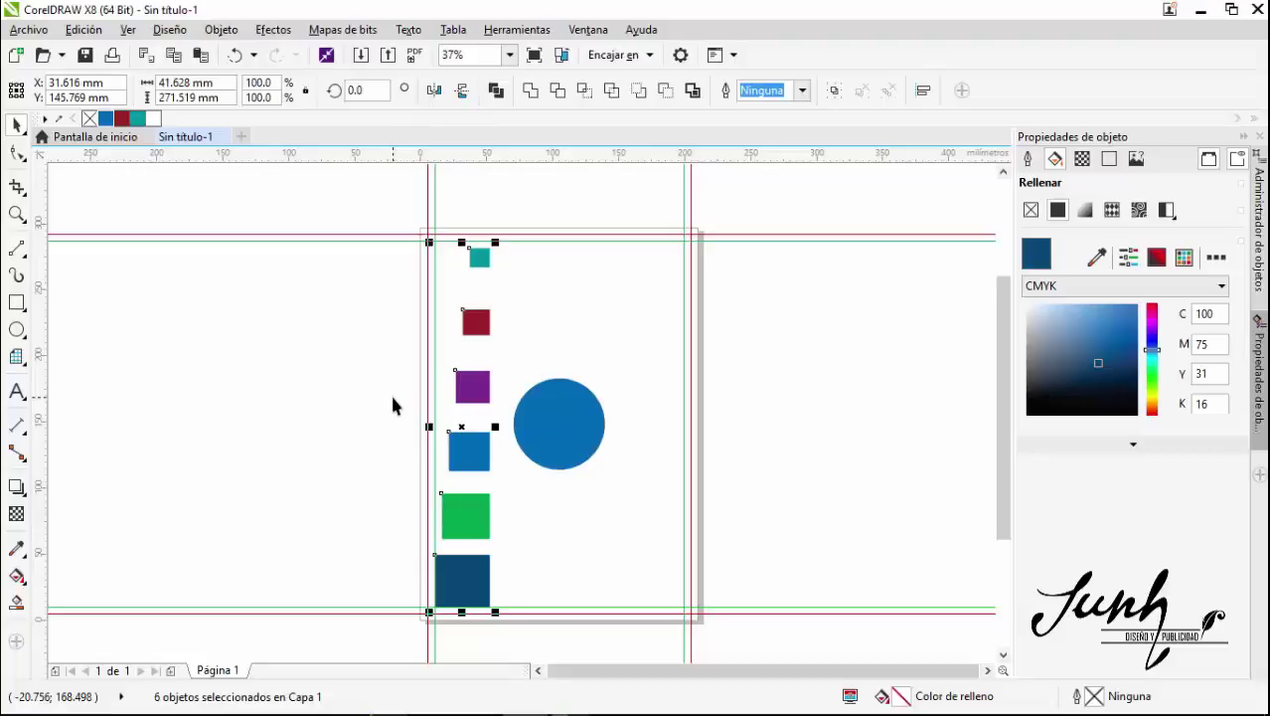
key(l)
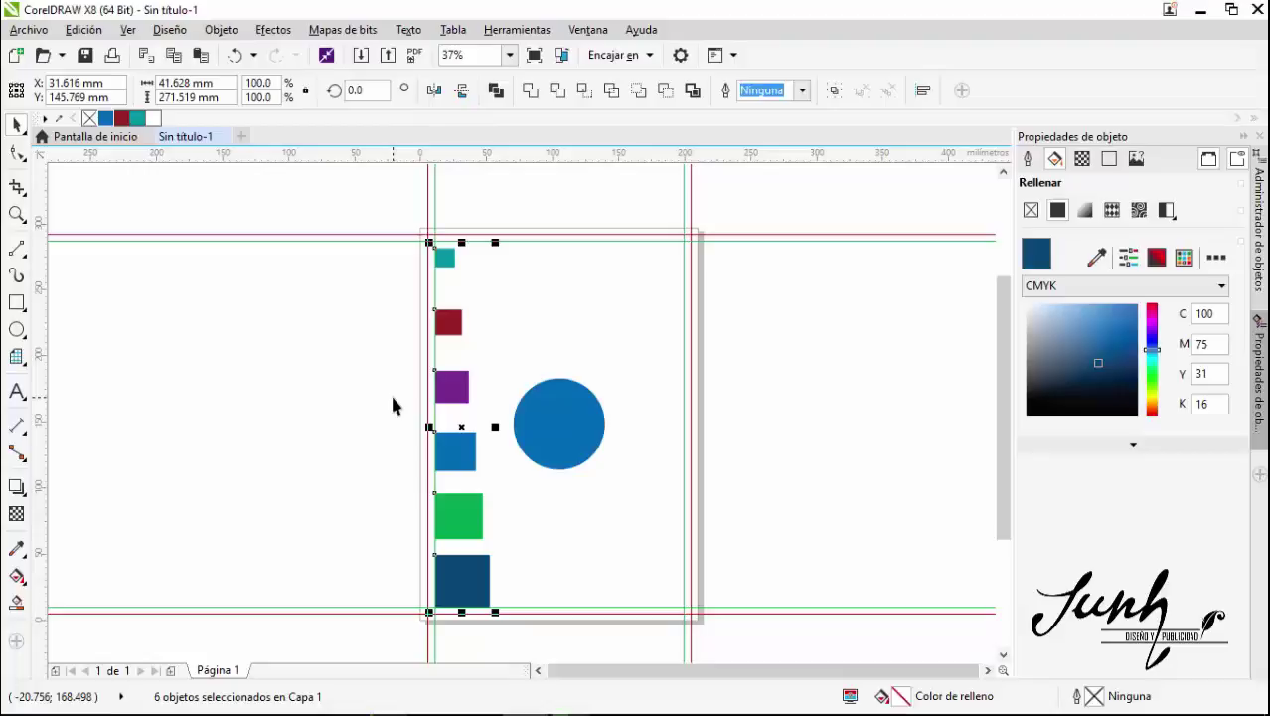
Try aligning the six squares by their bottom edges, top edges and horizontal centres, and undo these alignments
key(b)
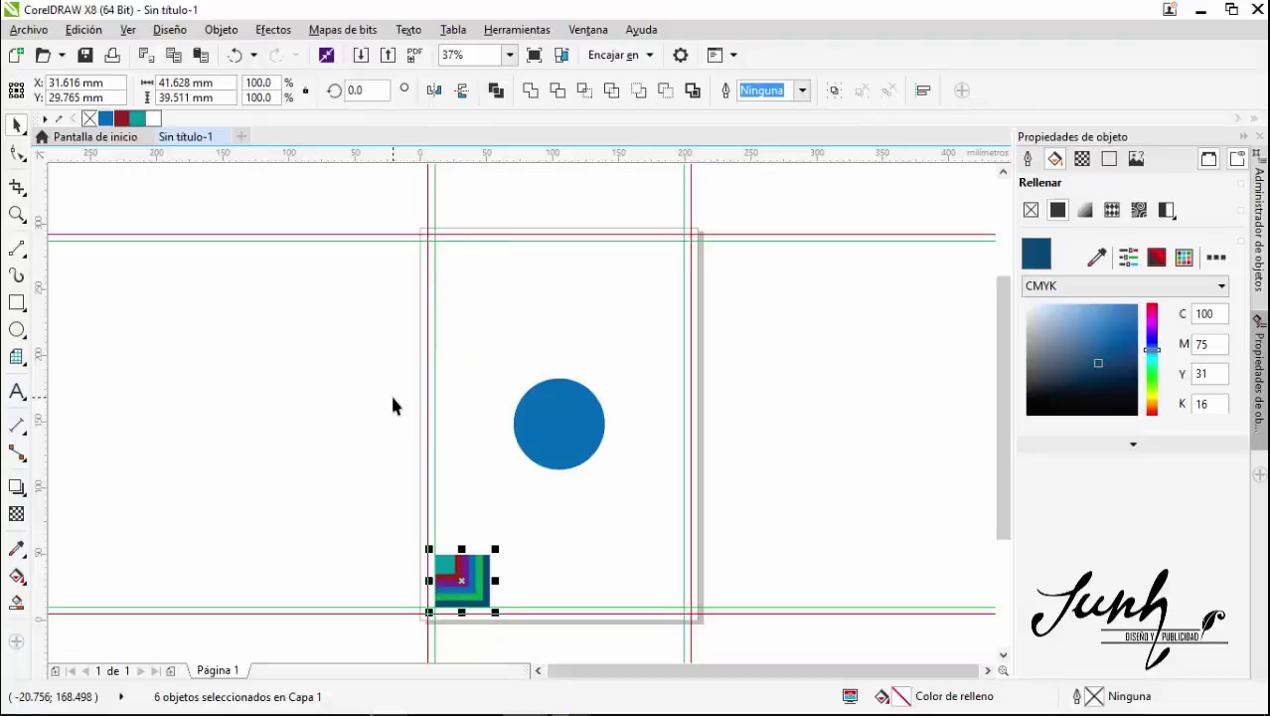
key(c)
key(e)
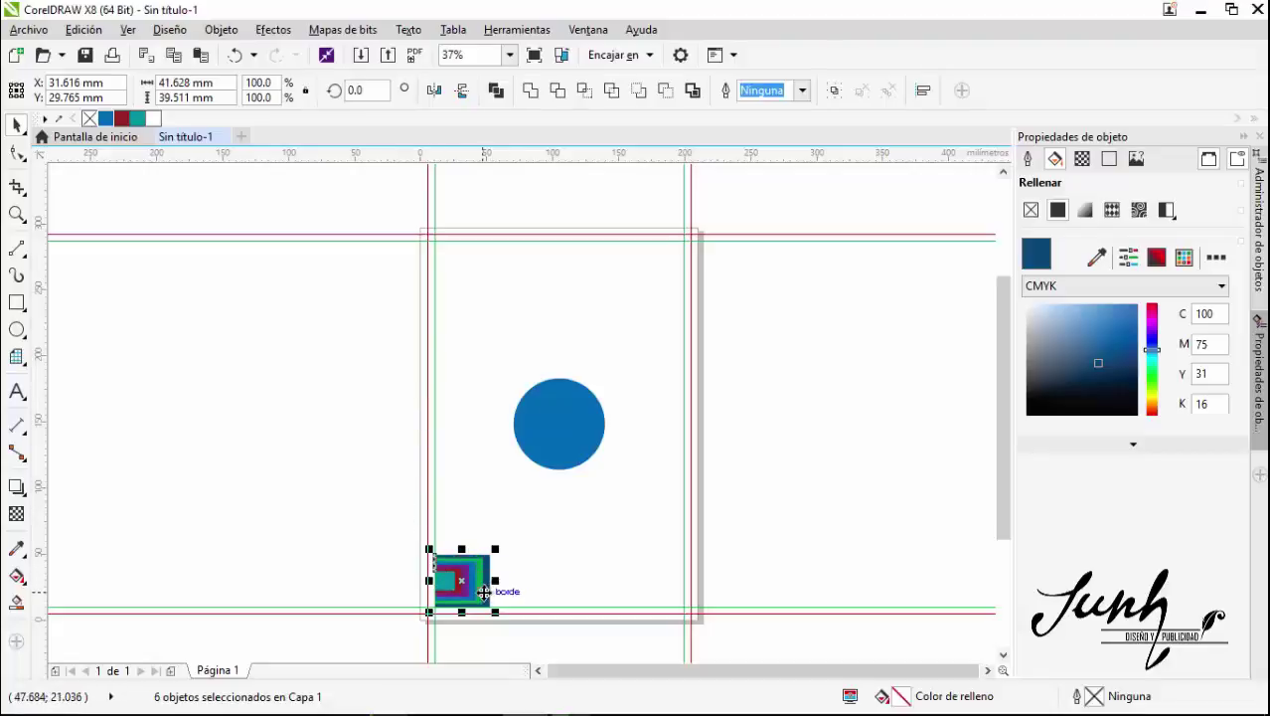
key(ctrl+z)
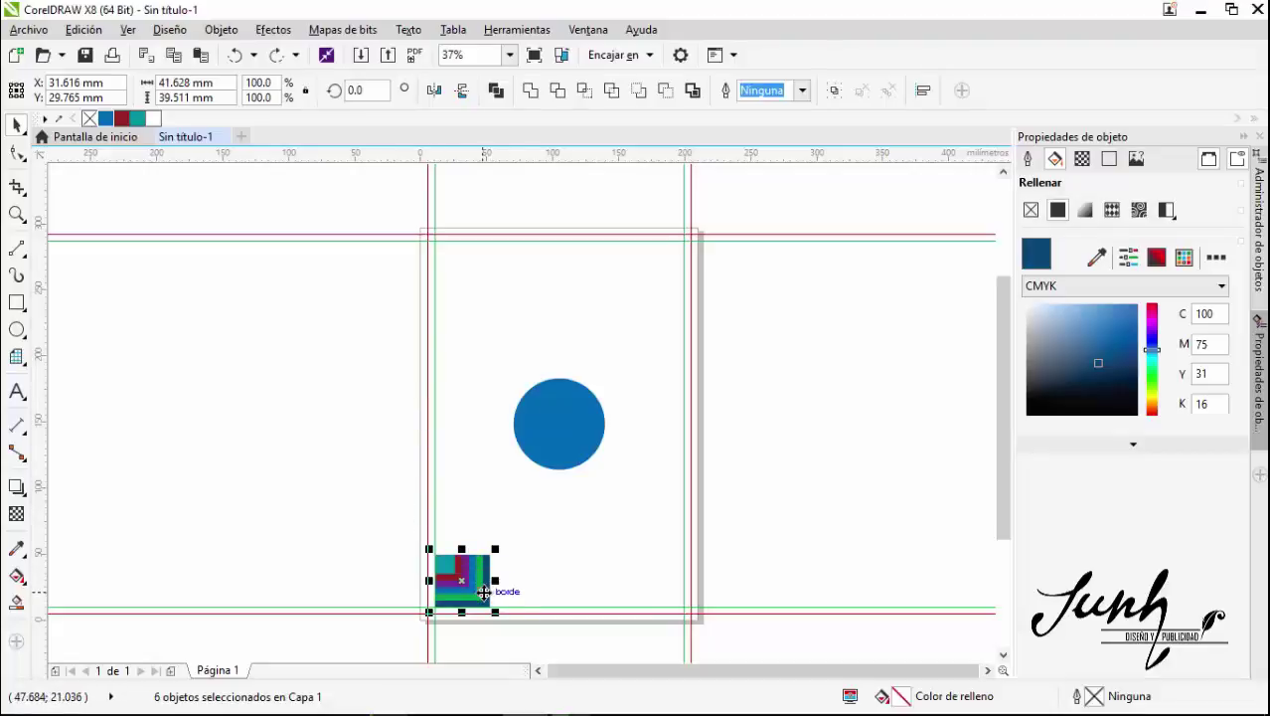
key(ctrl+z)
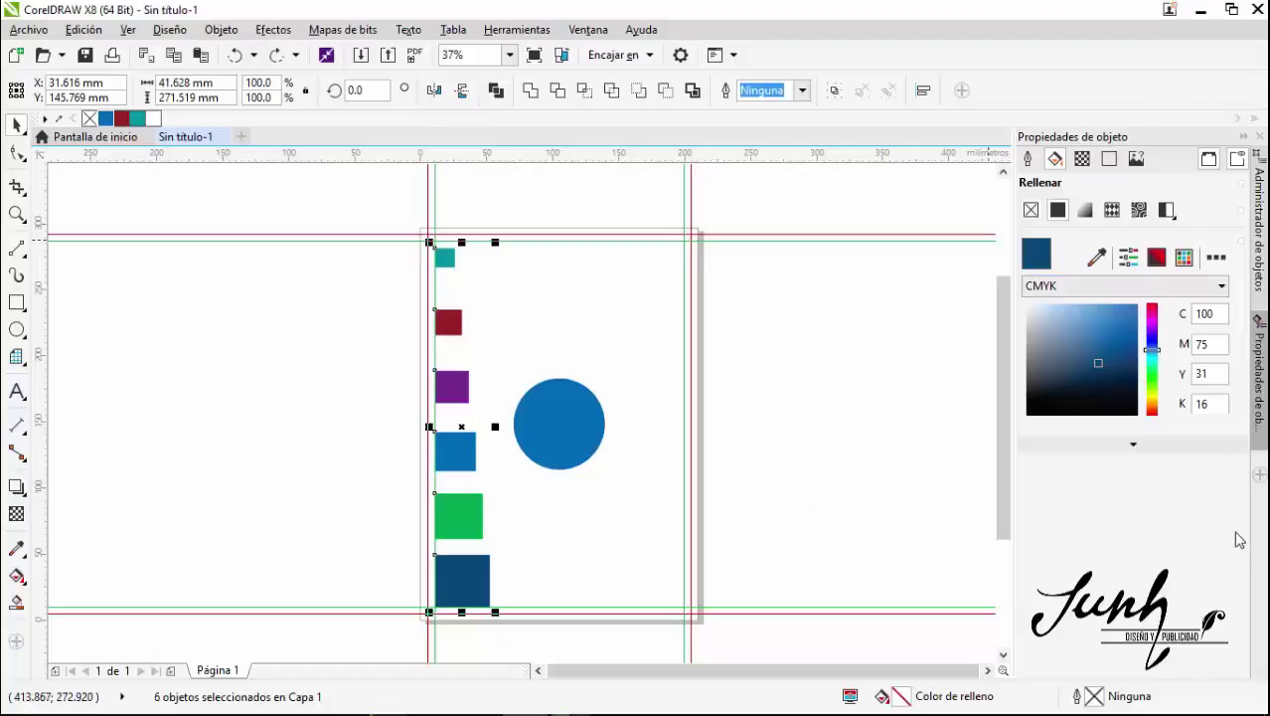
Show the Alinear y distribuir docker and centre the six squares on each other horizontally and vertically
click(1259, 476)
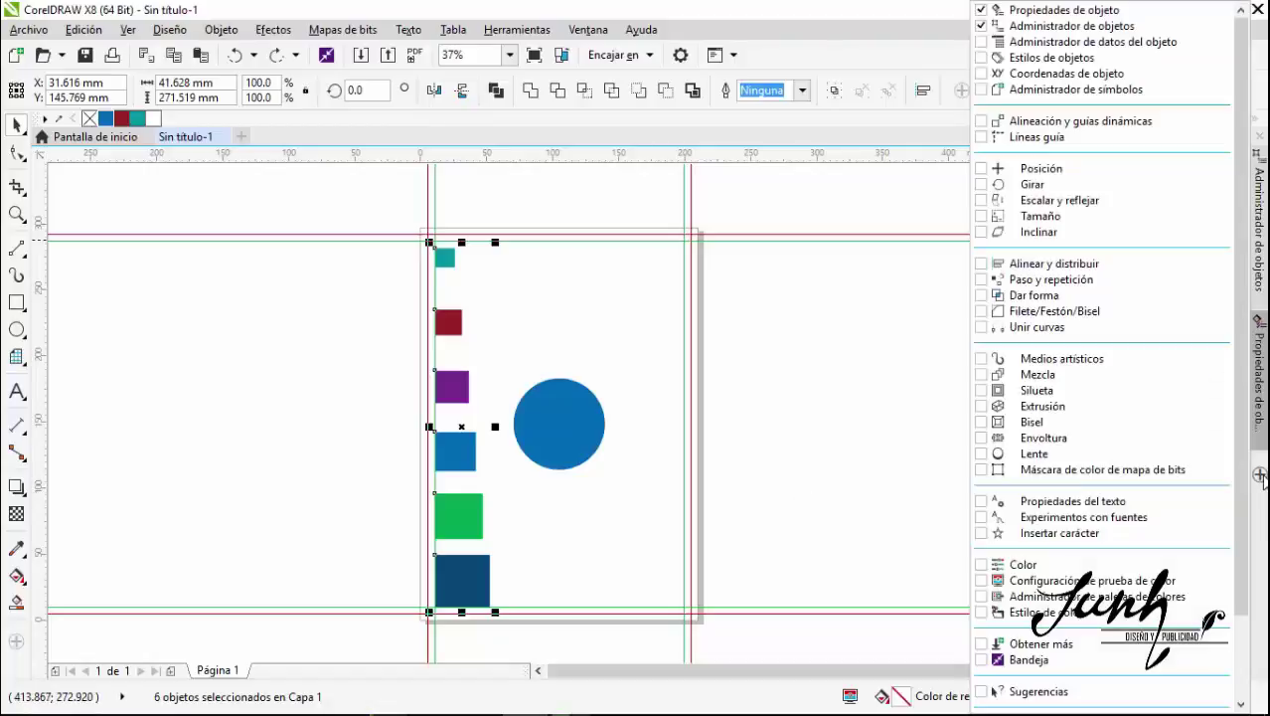
click(984, 266)
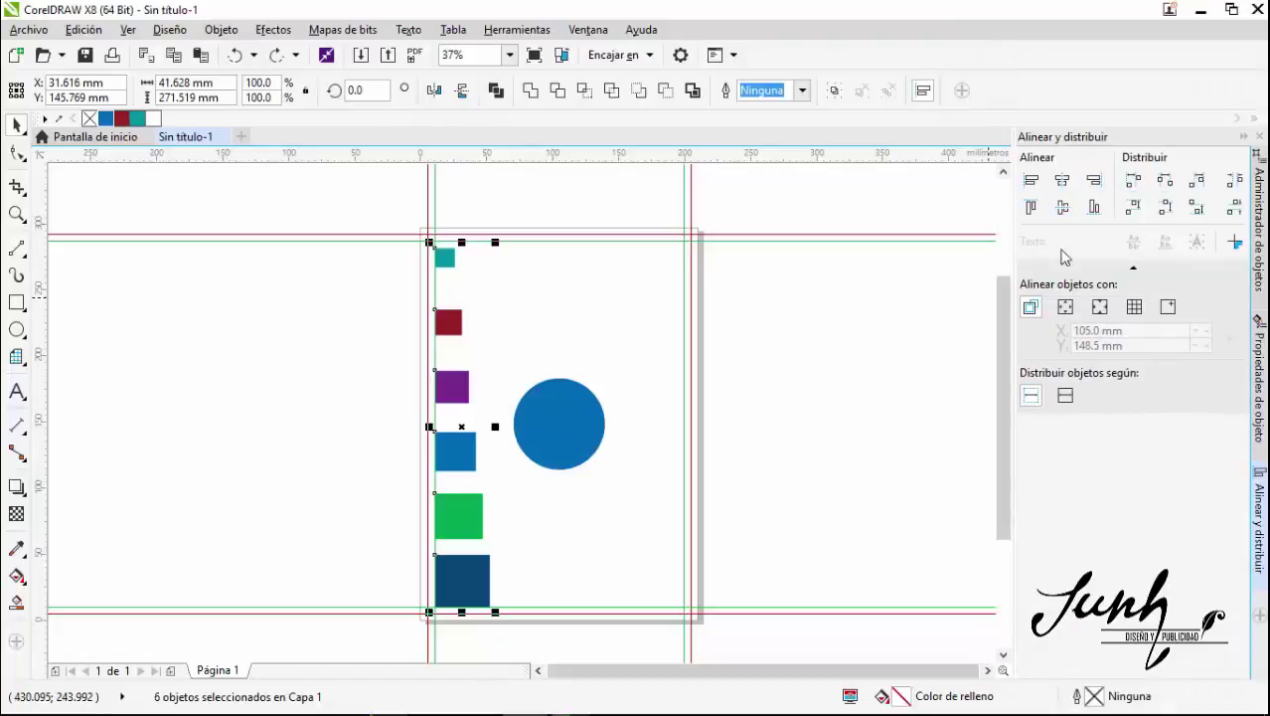
click(1063, 181)
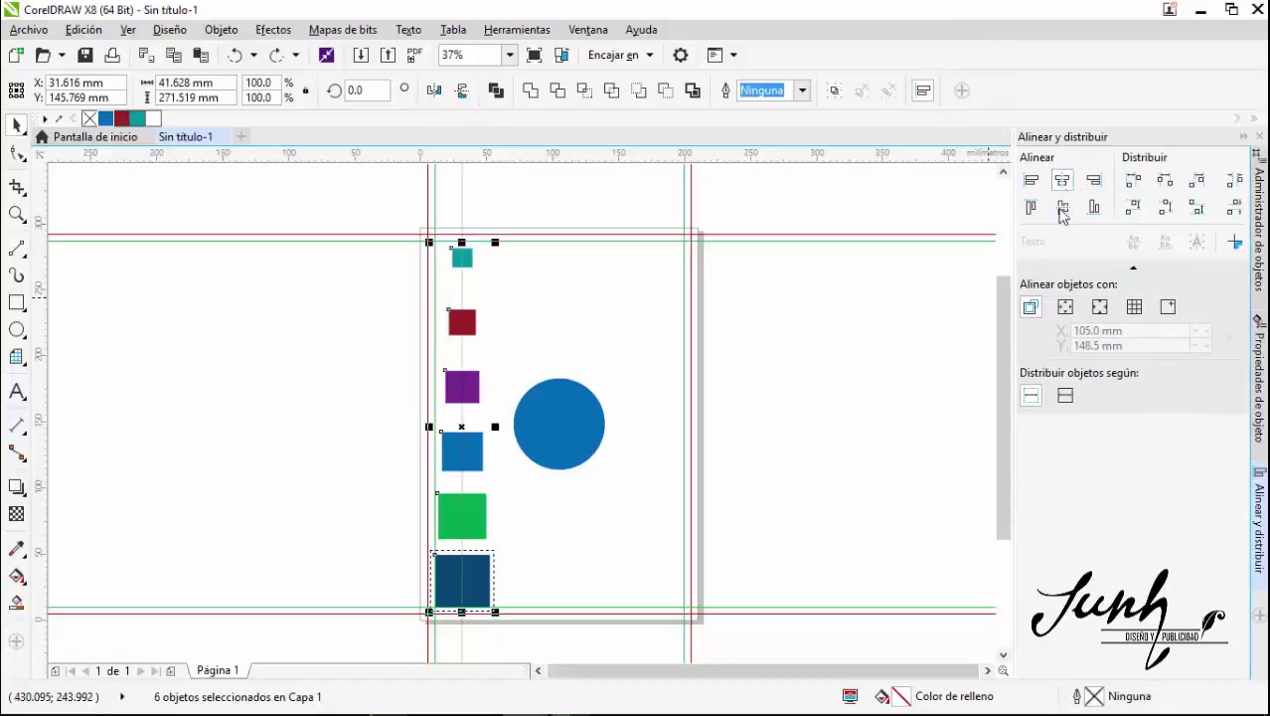
click(1061, 209)
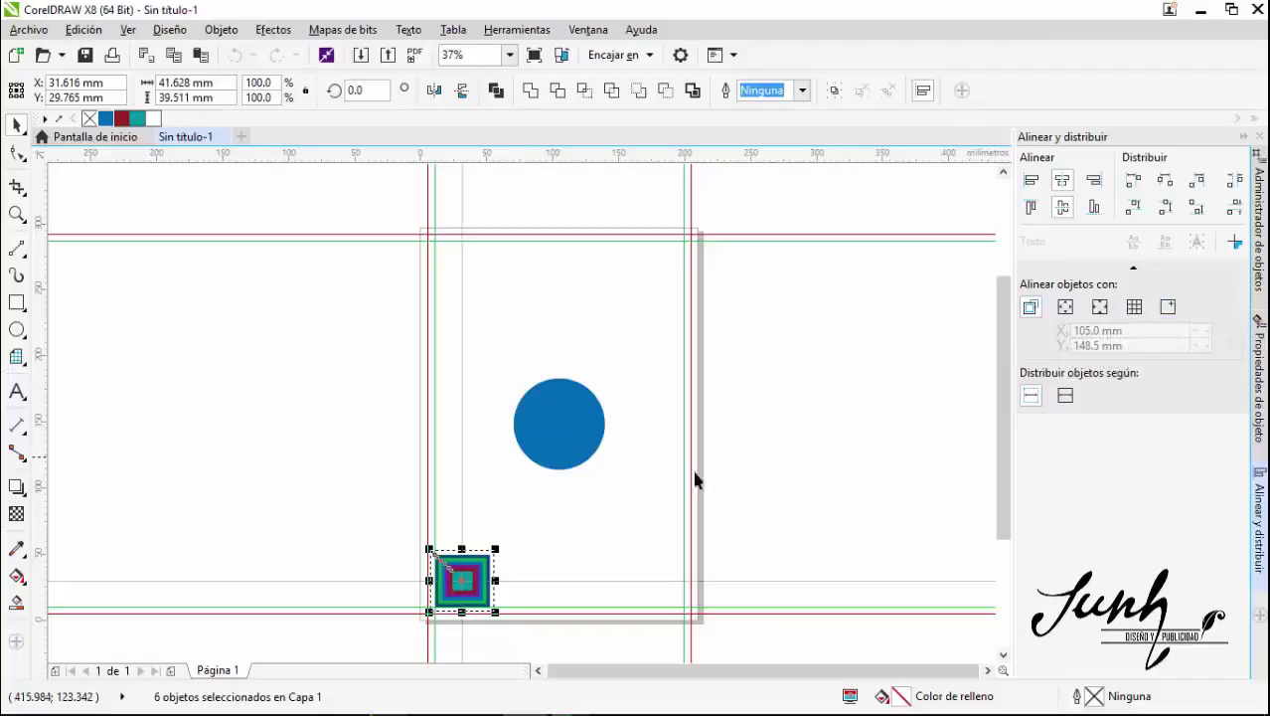
click(1065, 395)
click(1030, 396)
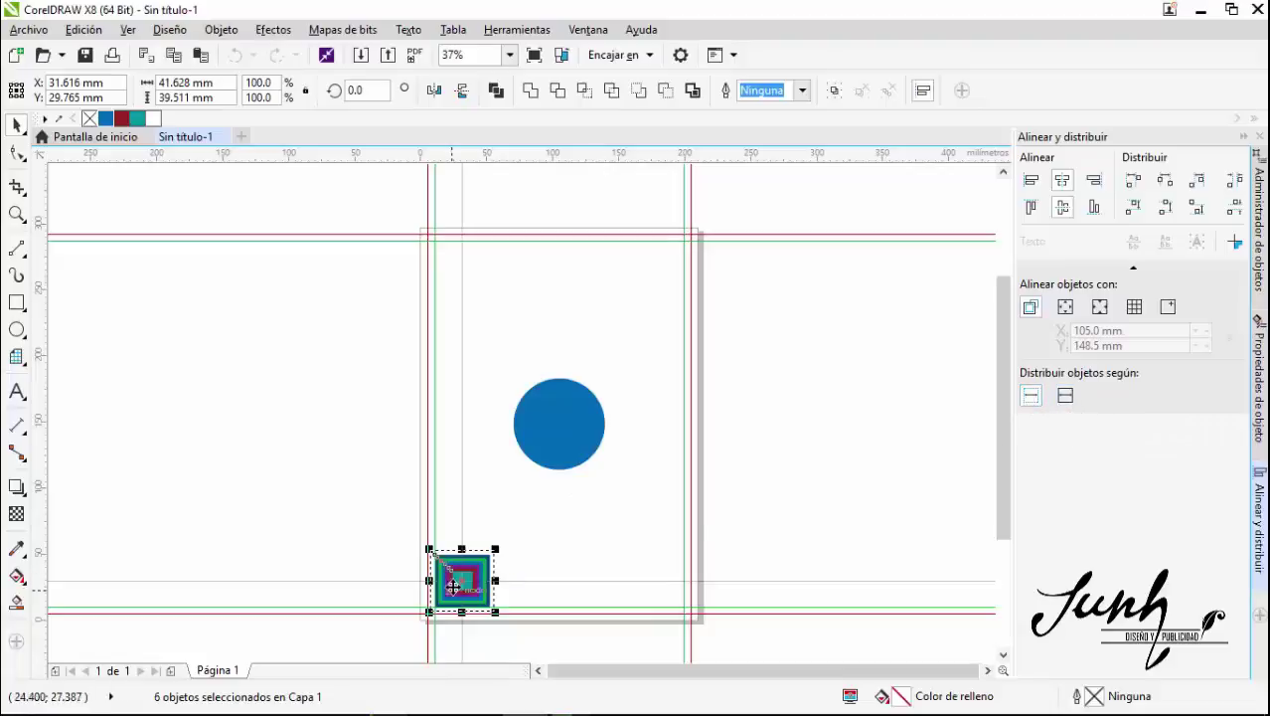
Move the stacked squares onto the centre of the blue circle at X 105 mm, Y 148.5 mm and deselect them
drag(457, 584, 559, 426)
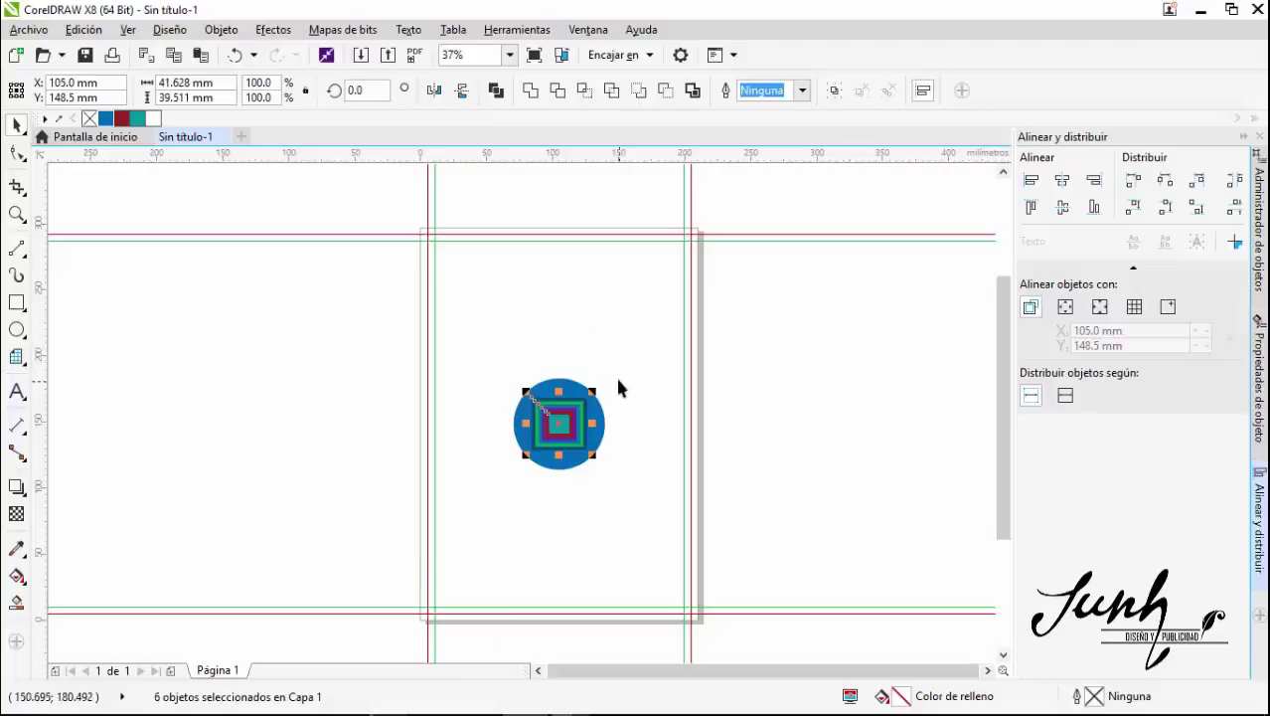
scroll(607, 418, up, 2)
click(628, 418)
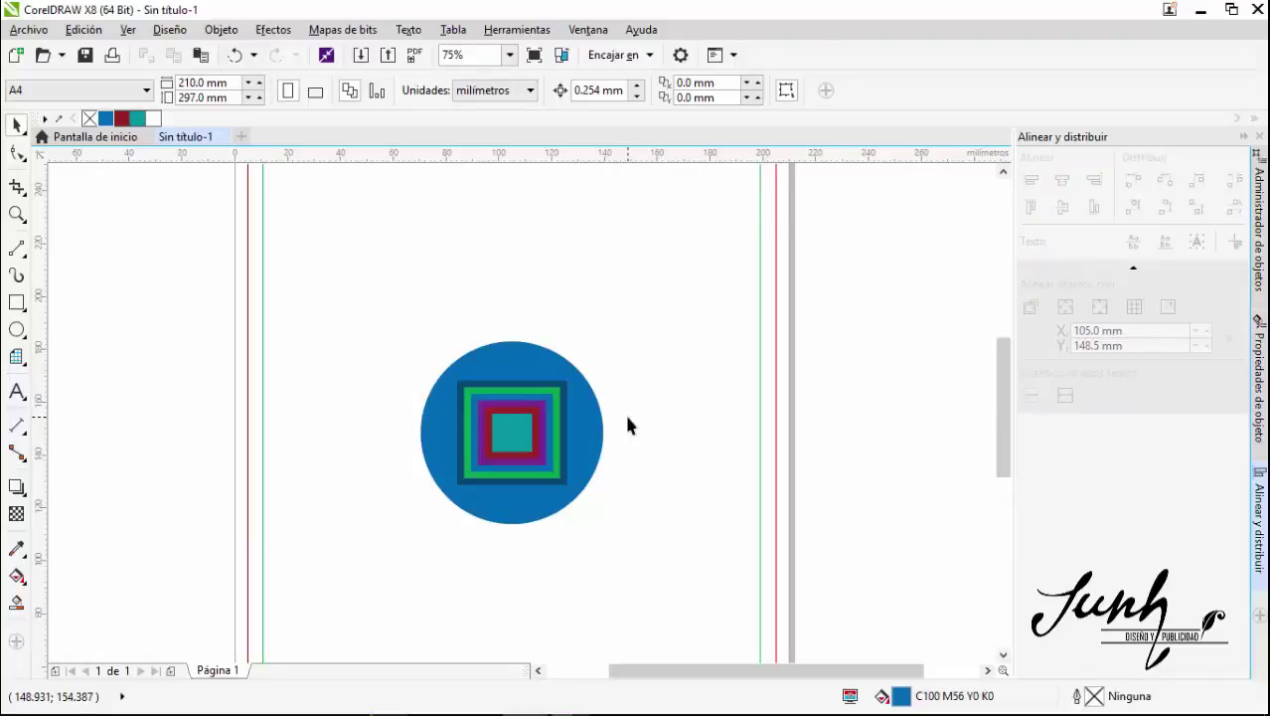
Move the blue circle clear of the stacked squares, then place the dark blue square over the circle's upper-right edge
click(522, 350)
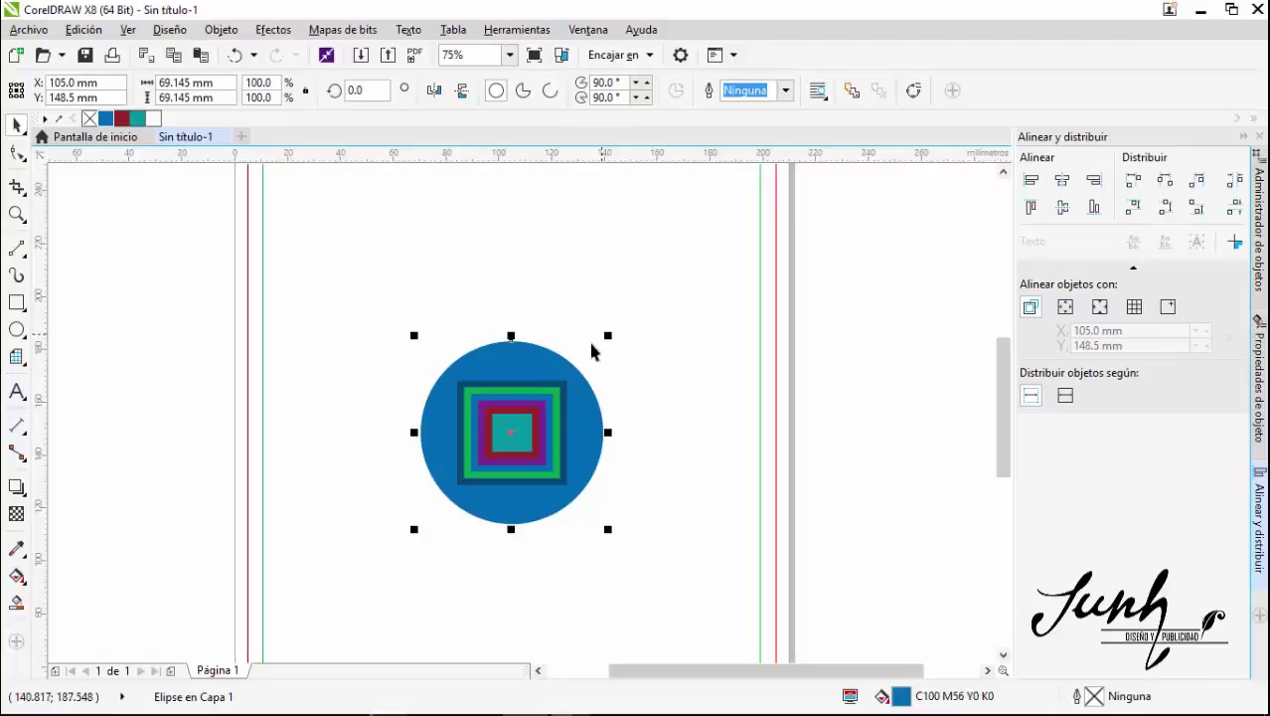
drag(547, 369, 315, 369)
click(560, 383)
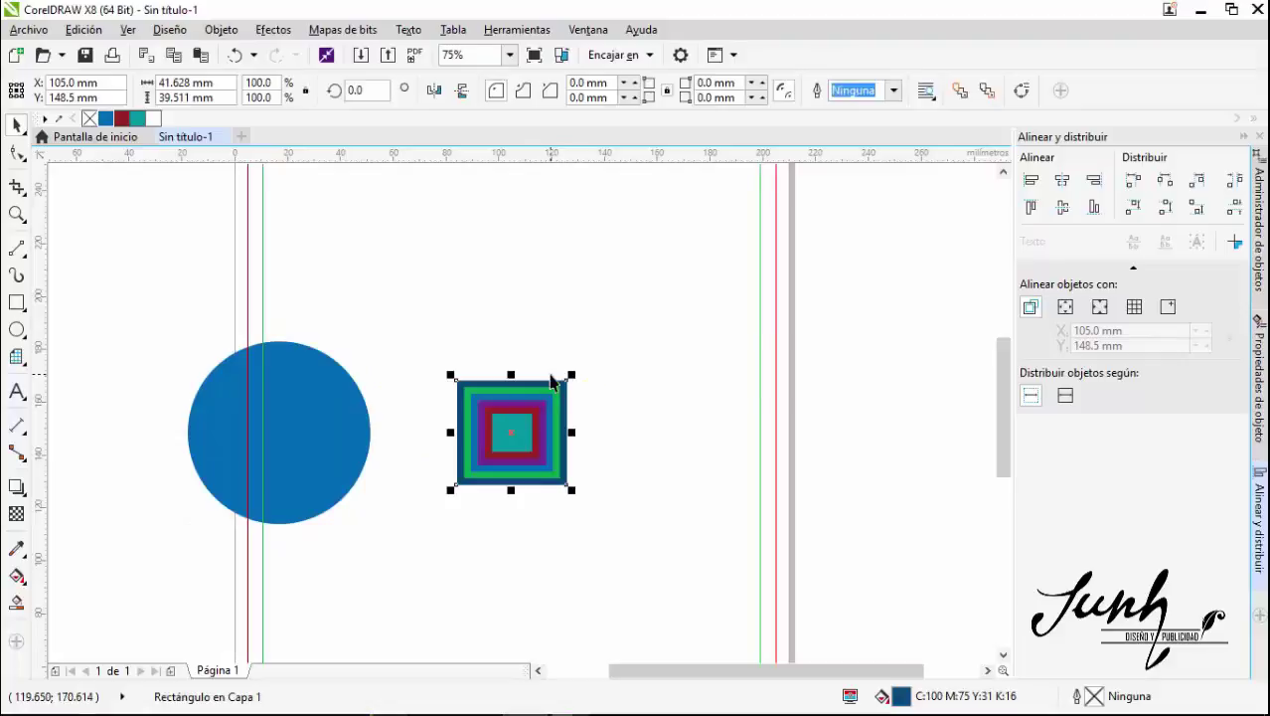
drag(673, 309, 683, 281)
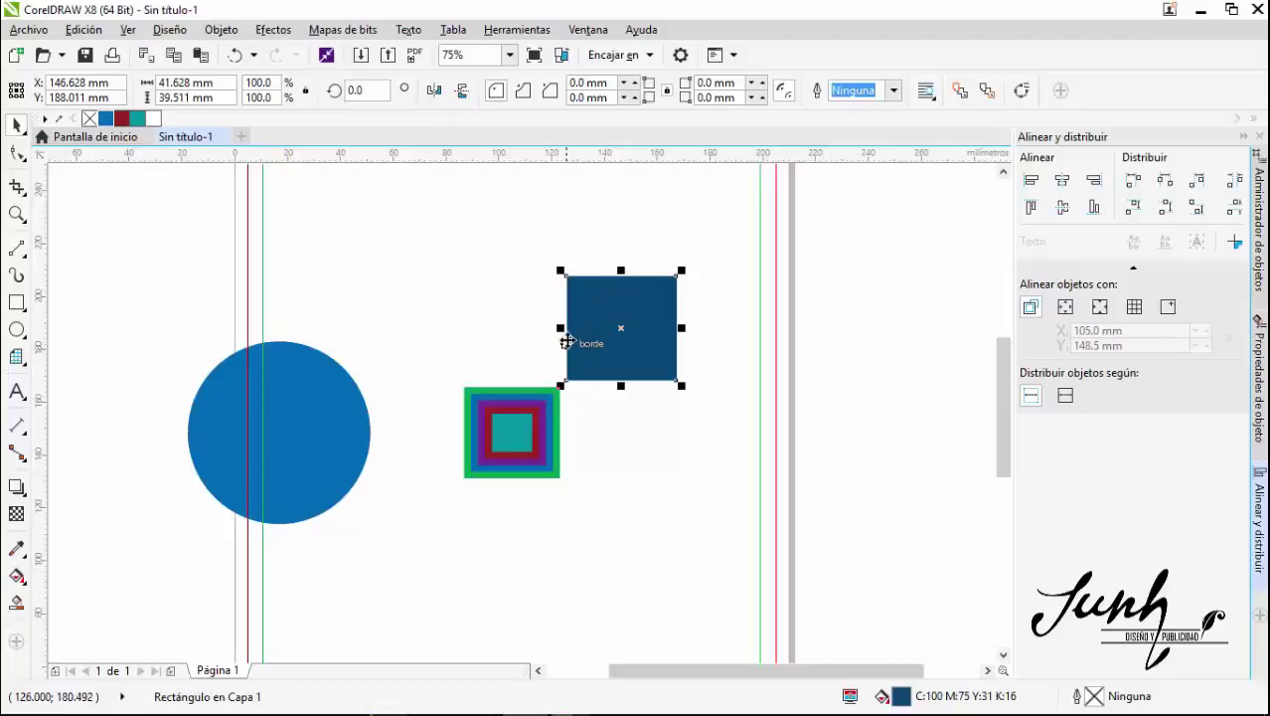
drag(563, 303, 317, 352)
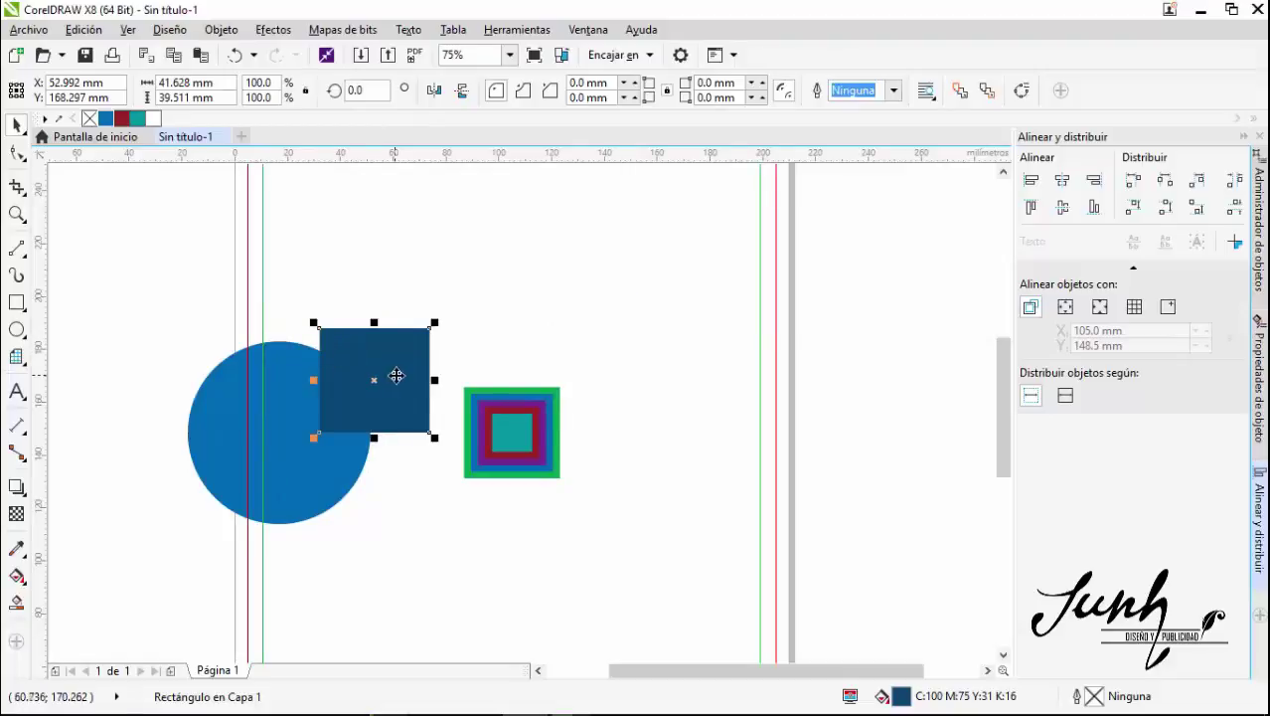
click(469, 349)
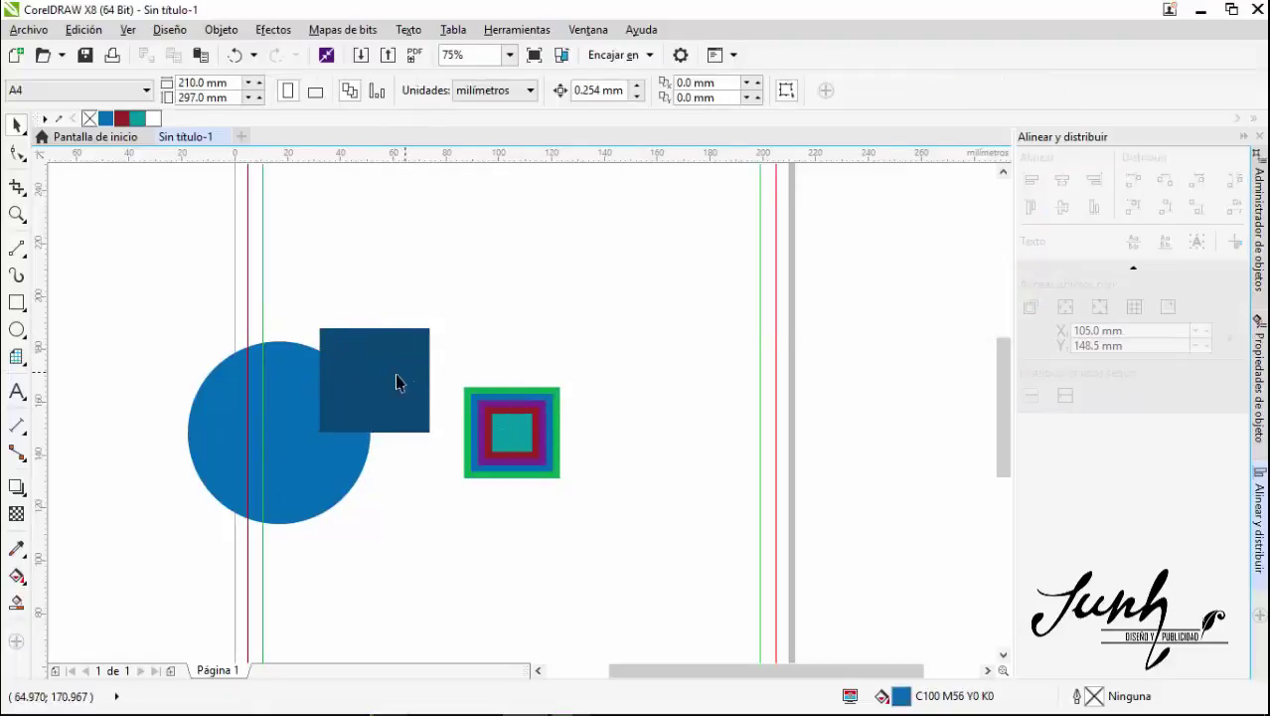
Try placing the dark blue square at the centre of the stacked squares, undo it, and move it above and right of the stack
drag(395, 372, 512, 432)
click(625, 405)
key(ctrl+z)
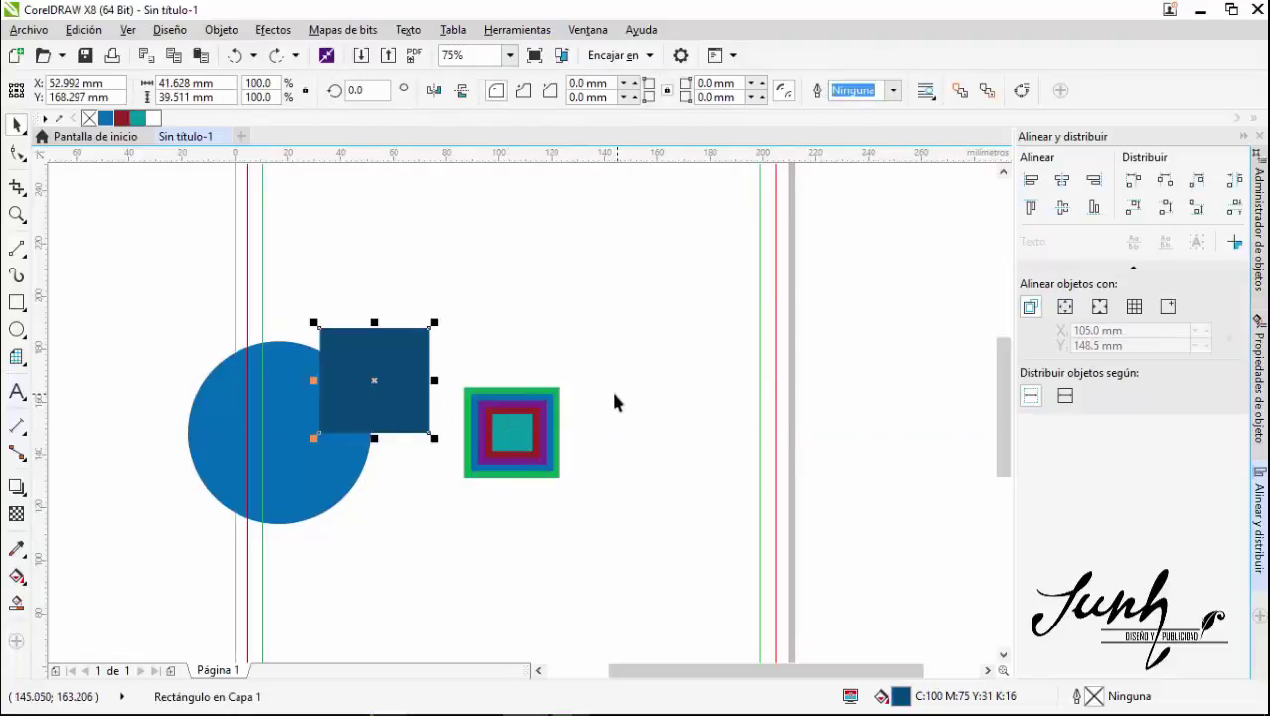
drag(395, 372, 617, 325)
click(707, 331)
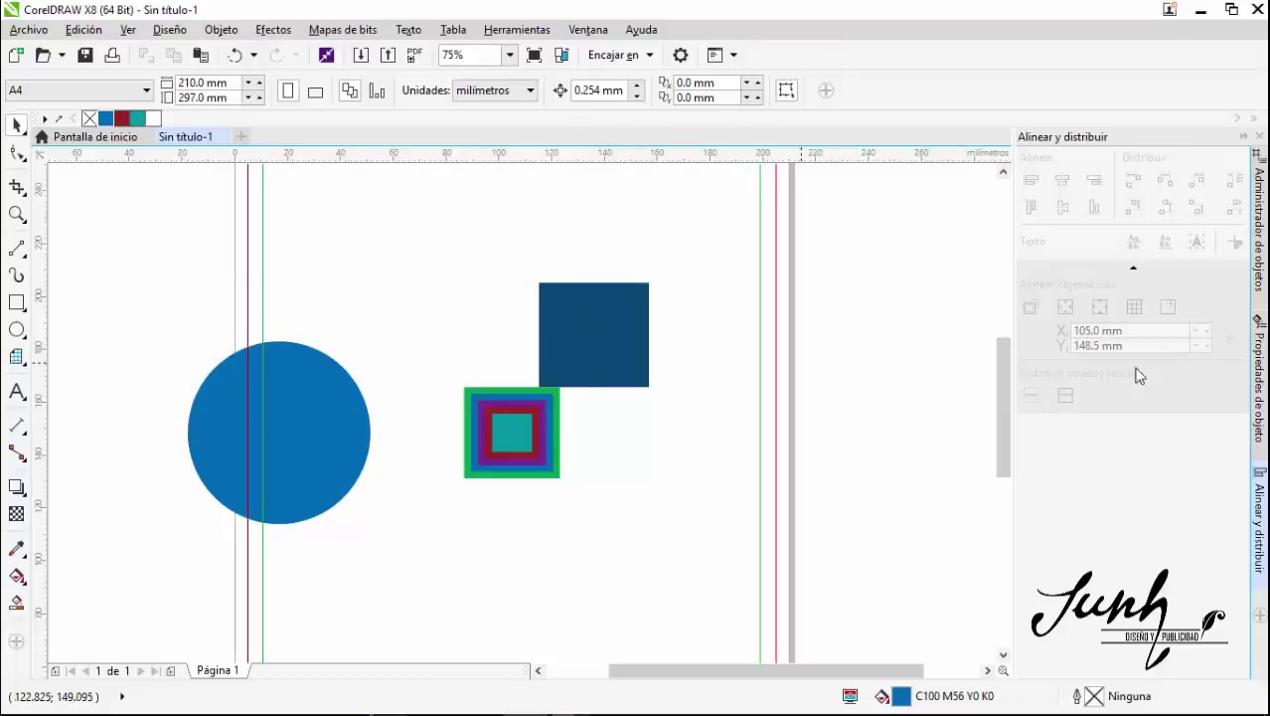
Show the Alineación y guías dinámicas docker and turn off both Guías de alineación and Guías dinámicas
click(1259, 617)
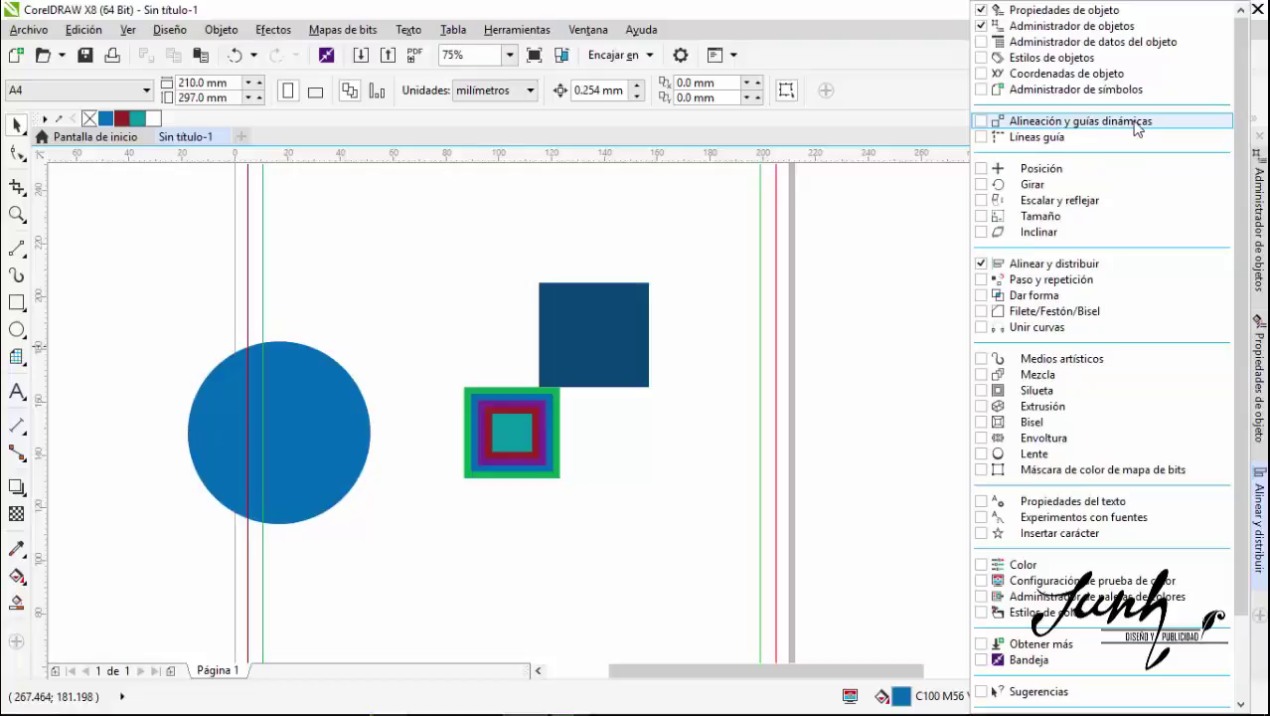
click(1034, 121)
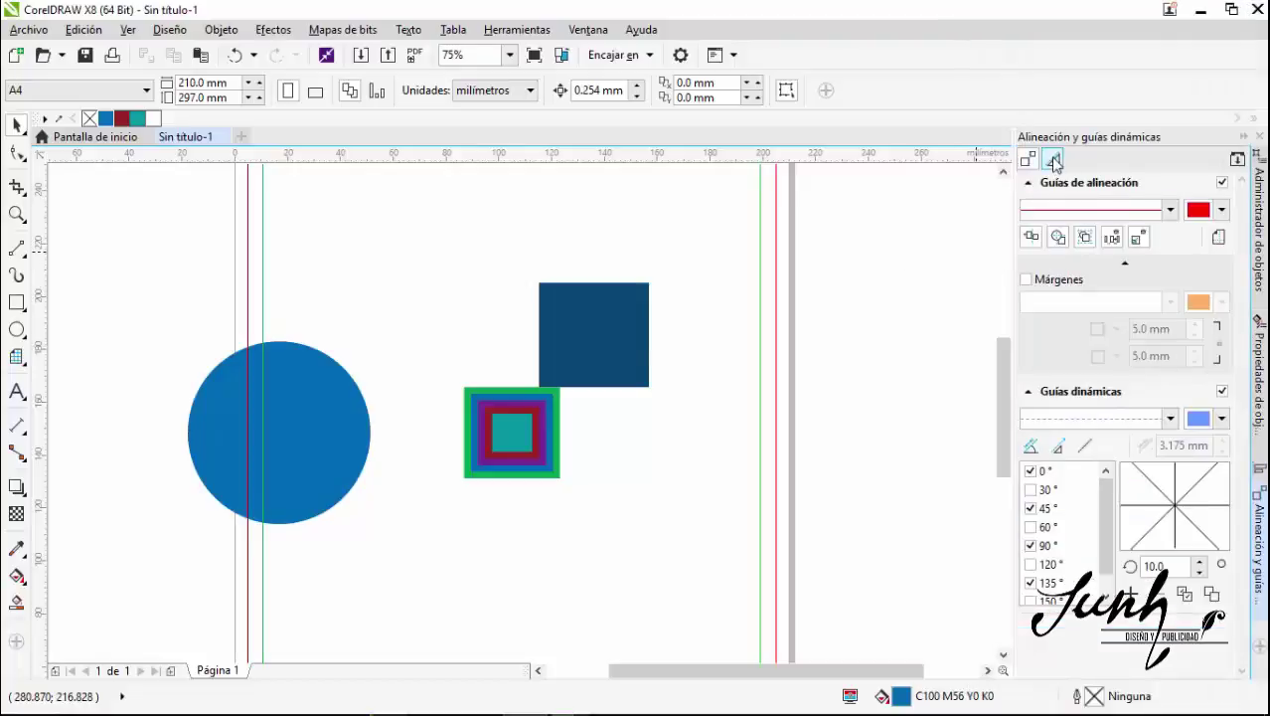
click(1222, 185)
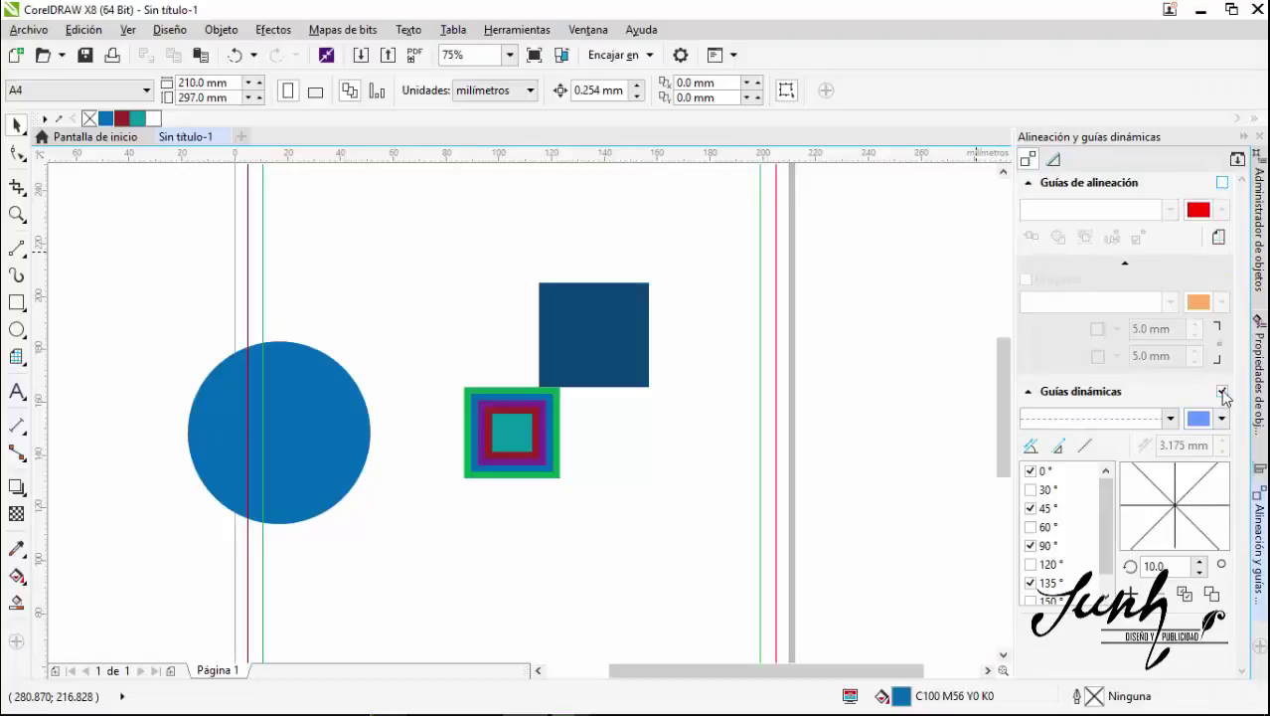
click(1222, 391)
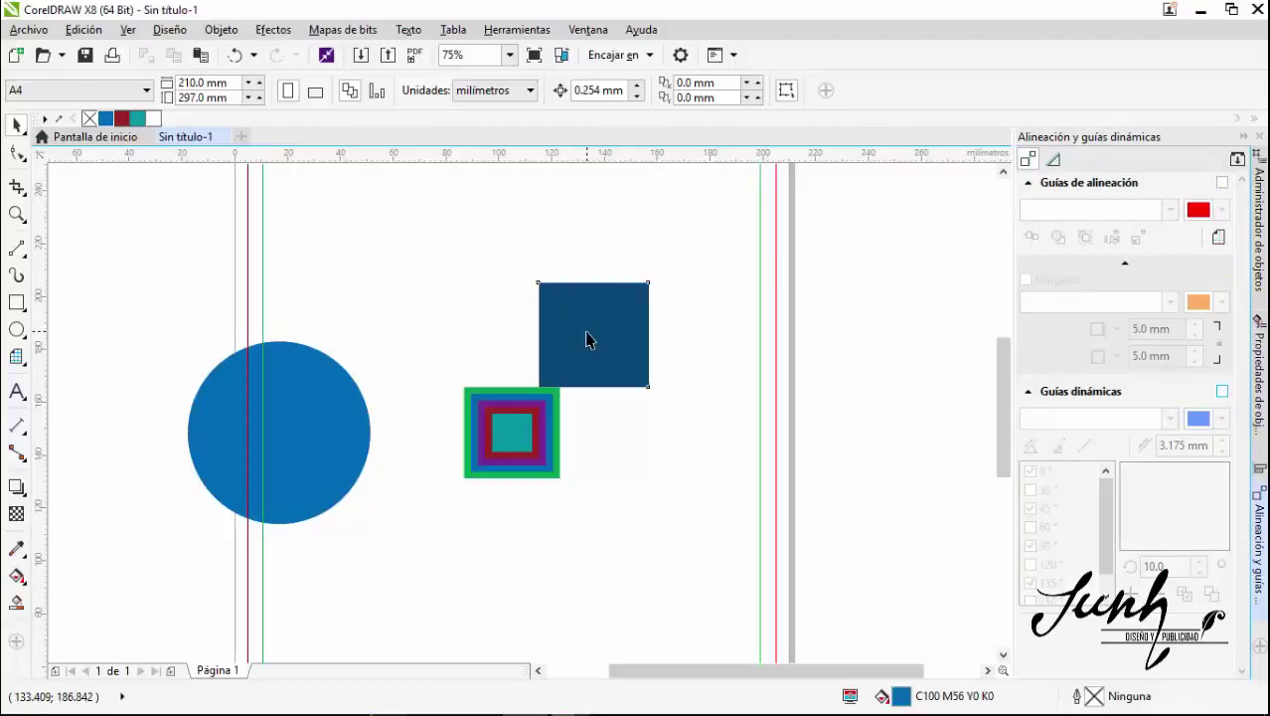
Move the dark blue square around without guides, then turn Guías de alineación back on and move the square below the stack
drag(586, 340, 444, 304)
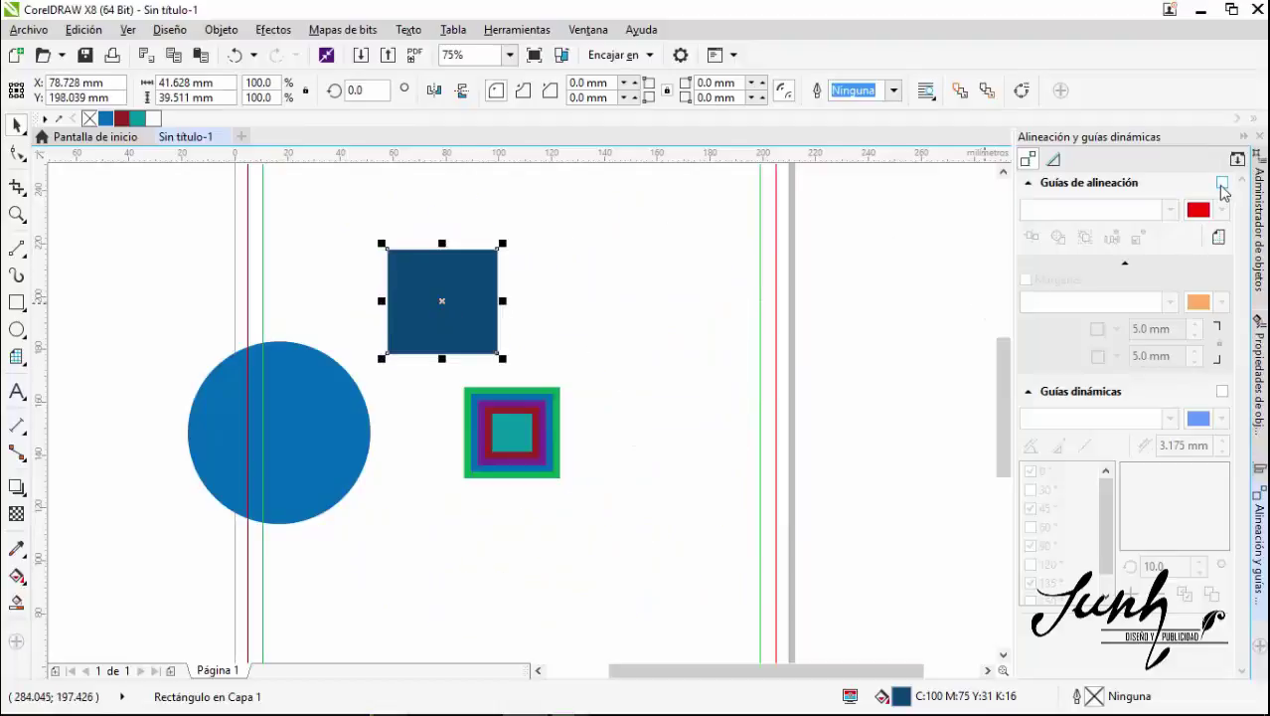
drag(441, 298, 582, 288)
click(1222, 183)
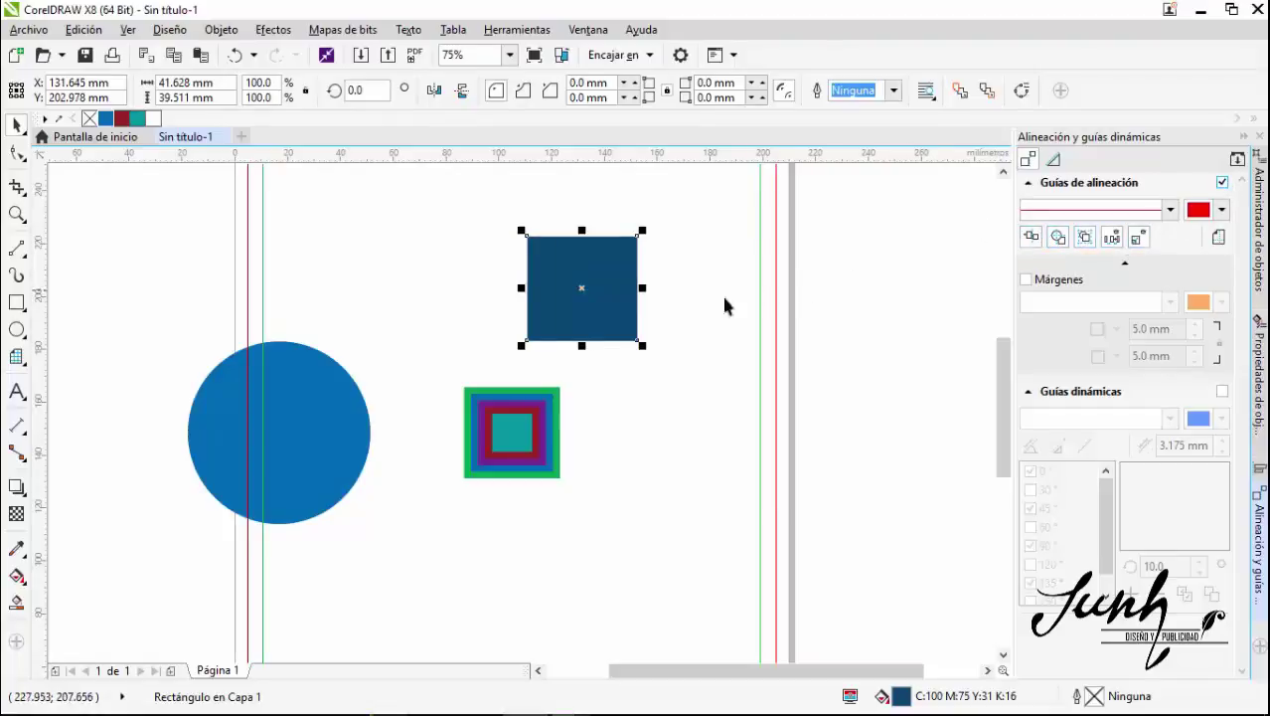
drag(582, 289, 456, 574)
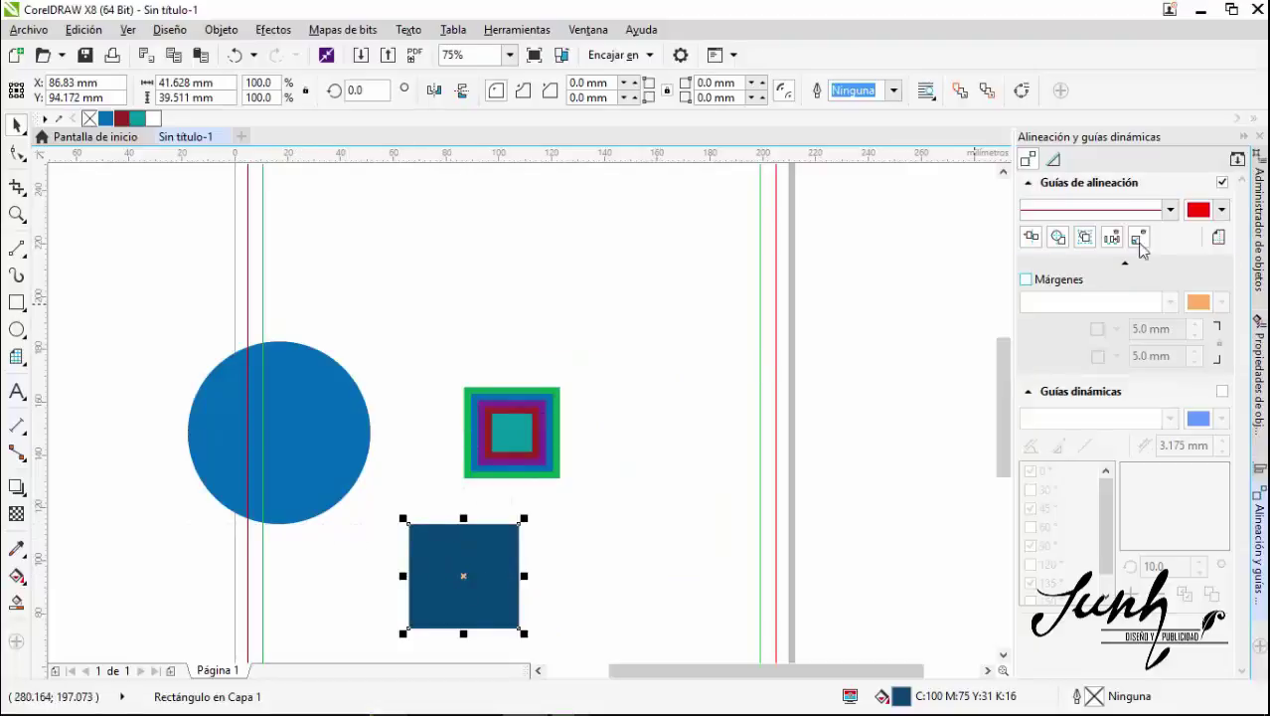
Move the dark blue square to about X 158 mm, Y 203 mm and keep the solid line style for the alignment guides
click(1171, 210)
click(1136, 233)
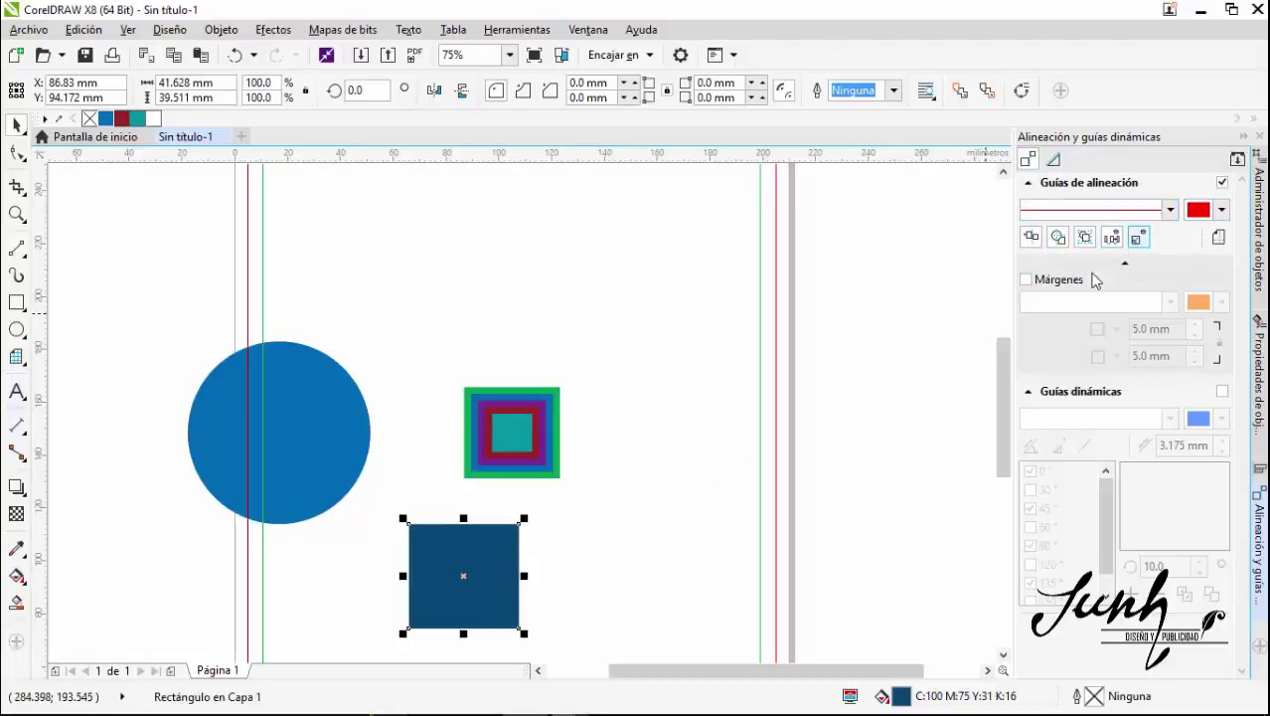
drag(452, 576, 656, 306)
click(1172, 211)
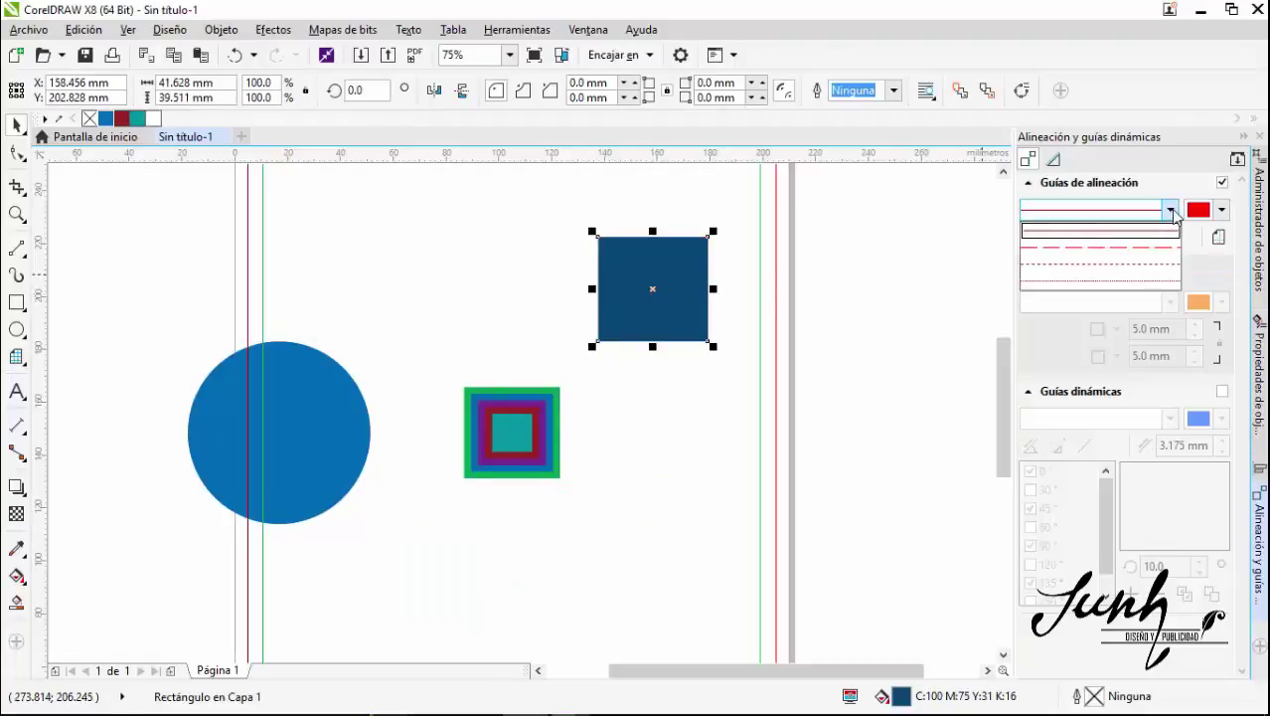
click(1098, 239)
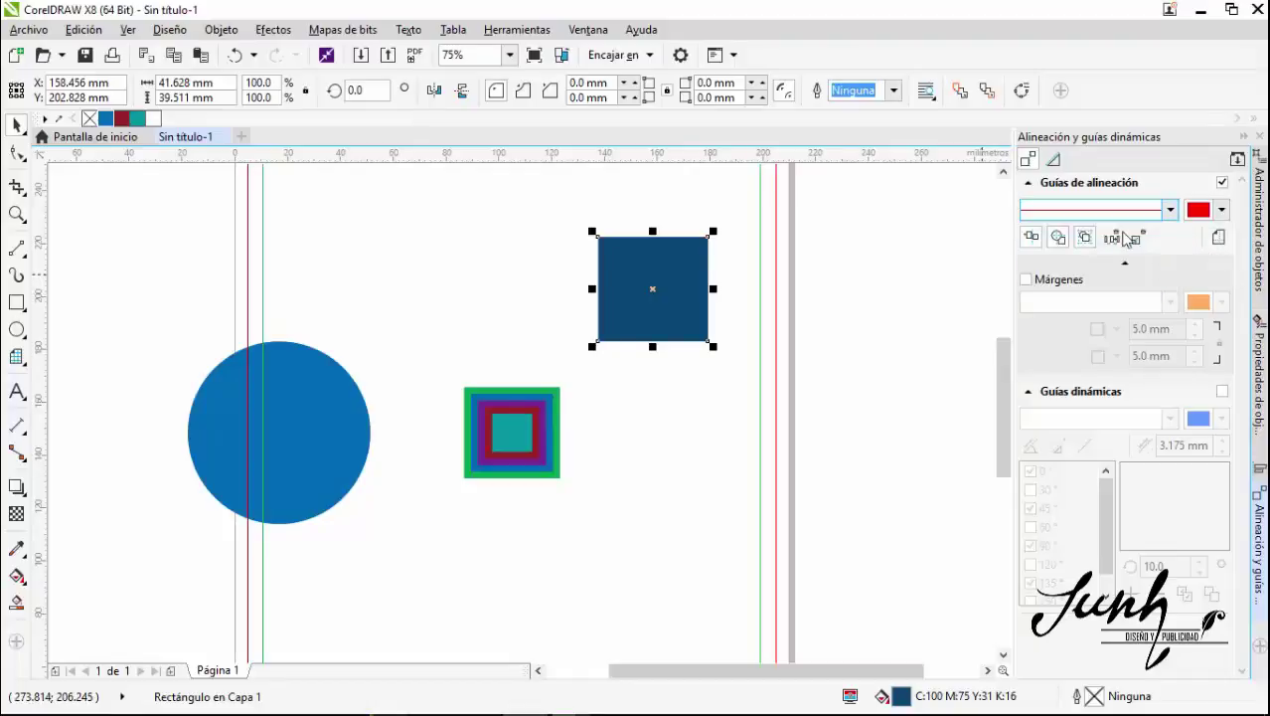
click(1054, 159)
click(1028, 159)
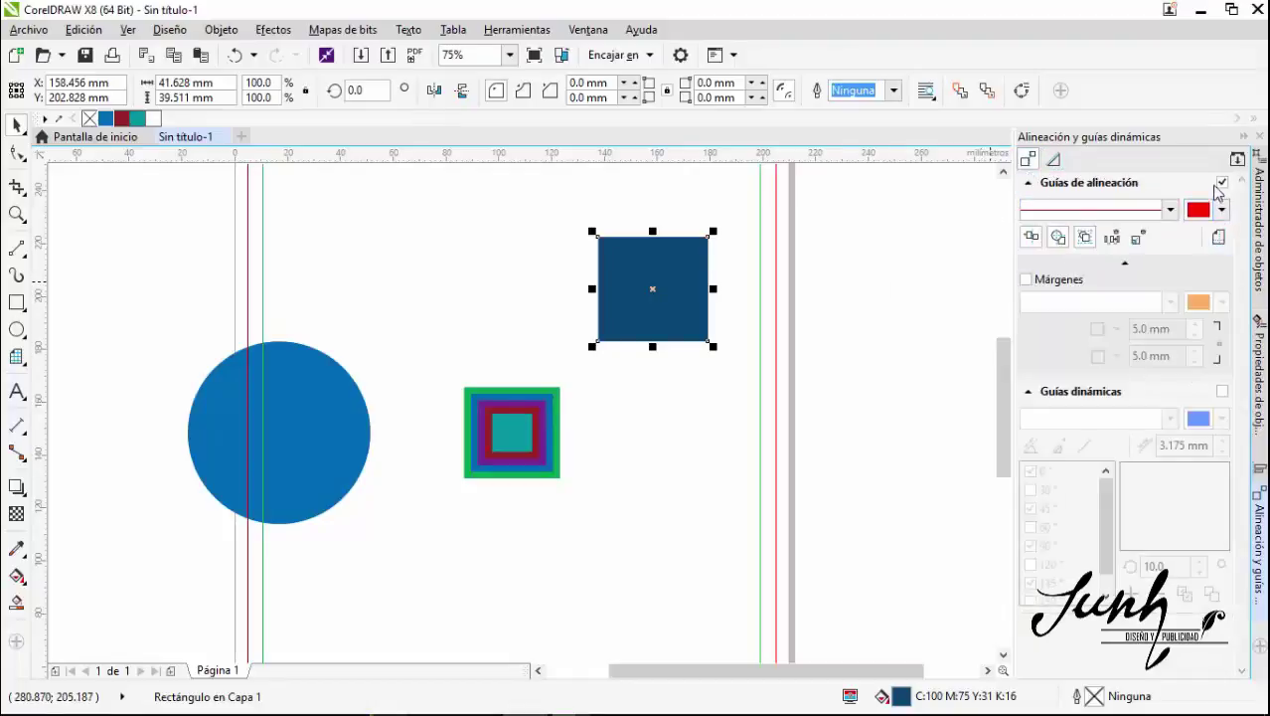
Move the dark blue square above the stacked squares and set the alignment guides to the short-dashed line style
drag(657, 288, 549, 277)
click(1170, 210)
click(1106, 255)
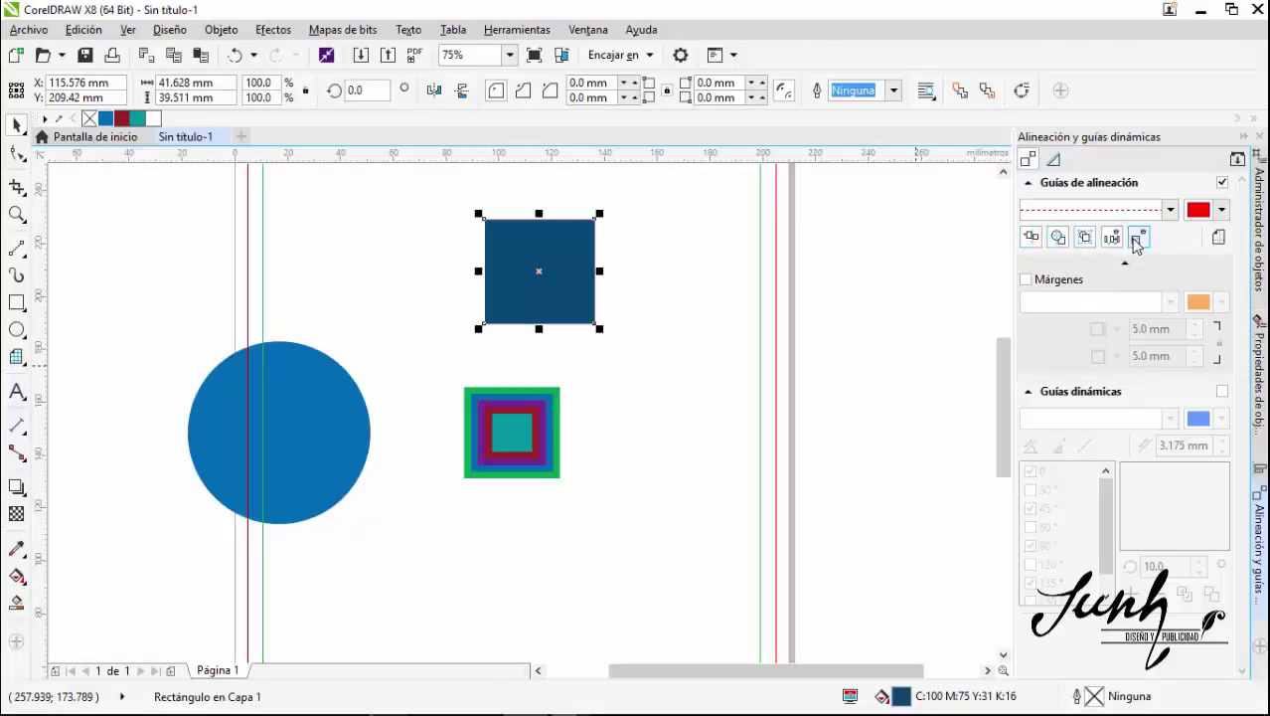
Change the alignment guide colour to a darker red and move the dark blue square below the stack, about X 108 mm, Y 88 mm
click(1222, 211)
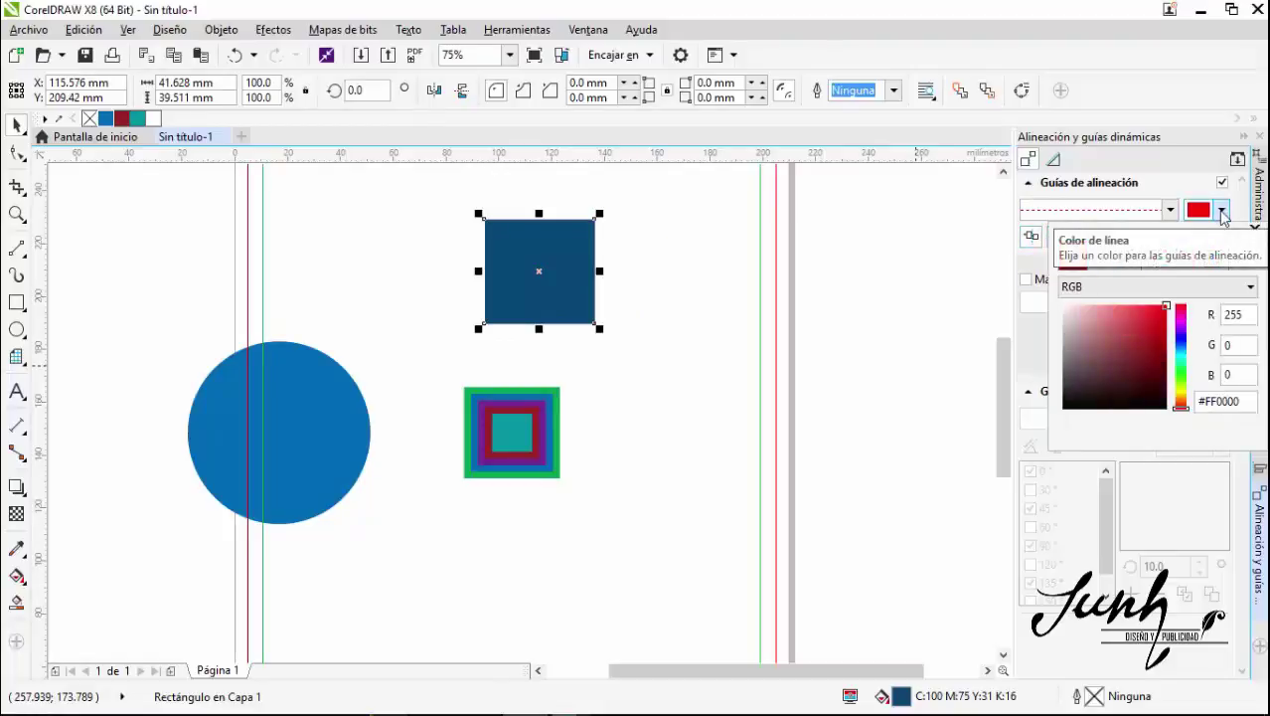
drag(1155, 318, 1161, 344)
click(462, 272)
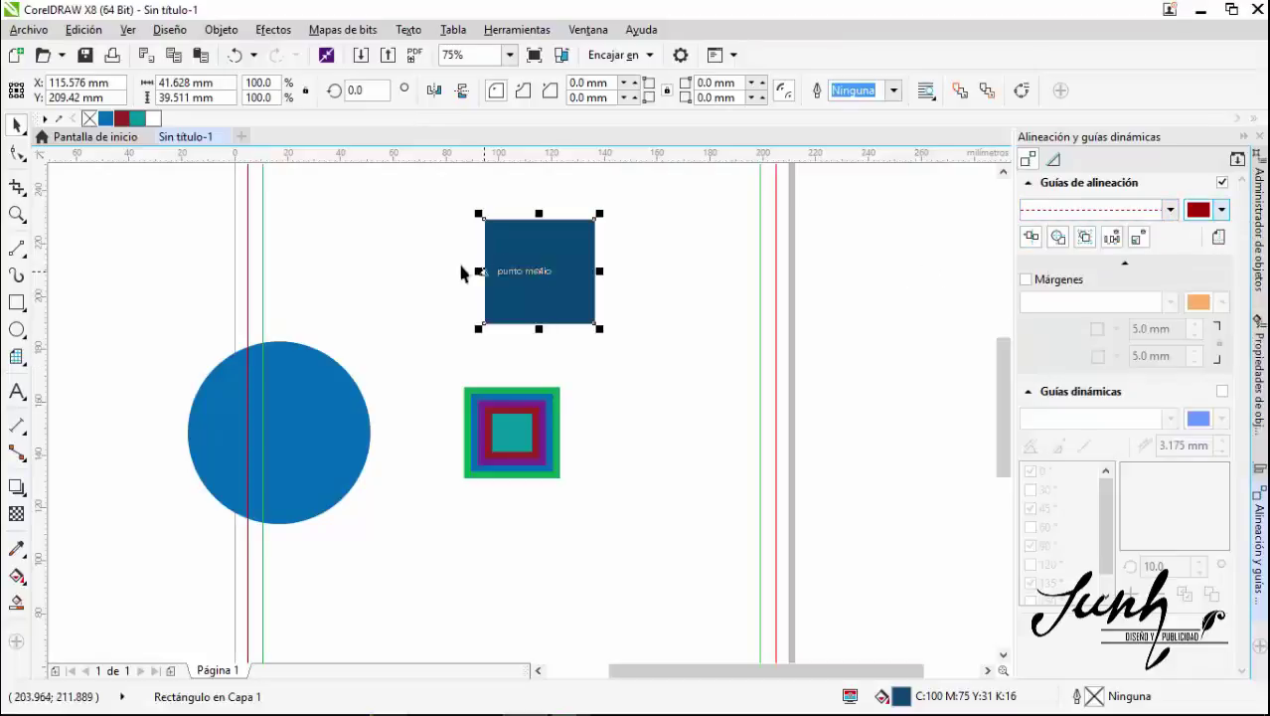
drag(547, 282, 517, 587)
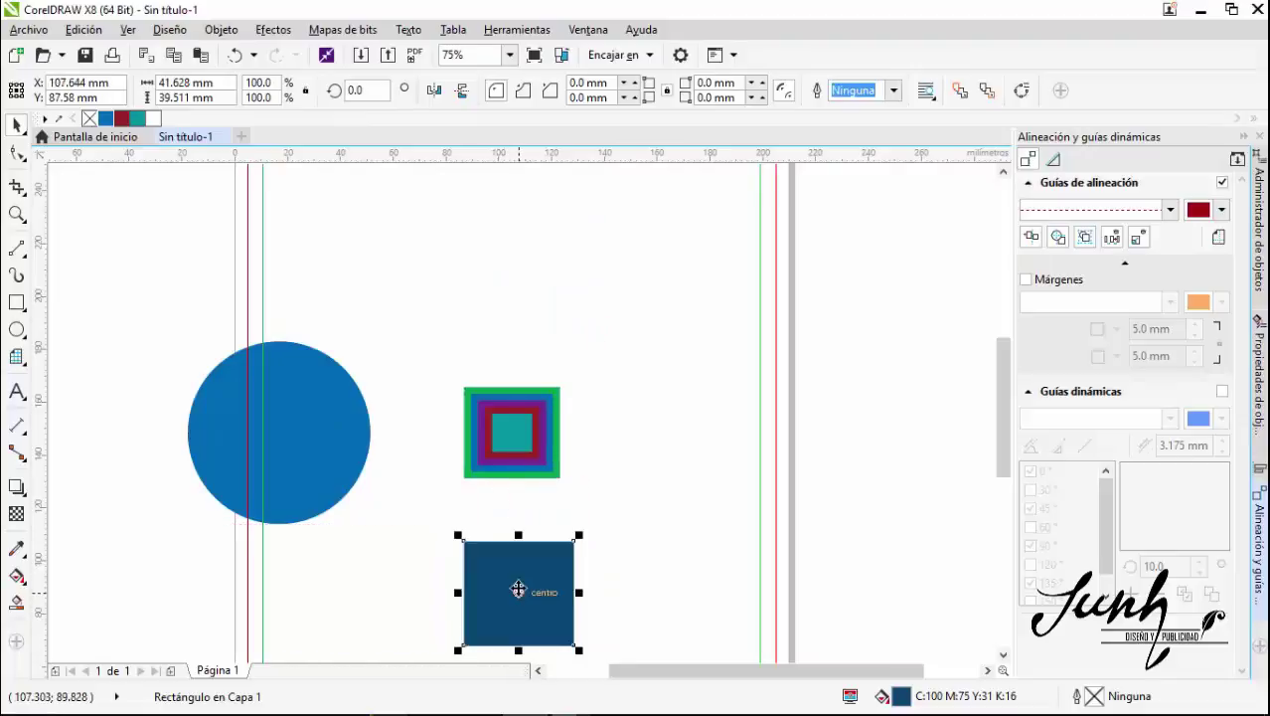
Turn Guías dinámicas back on and move the dark blue square to about X 188 mm, Y 87 mm
click(1222, 392)
drag(513, 586, 677, 603)
scroll(616, 418, down, 2)
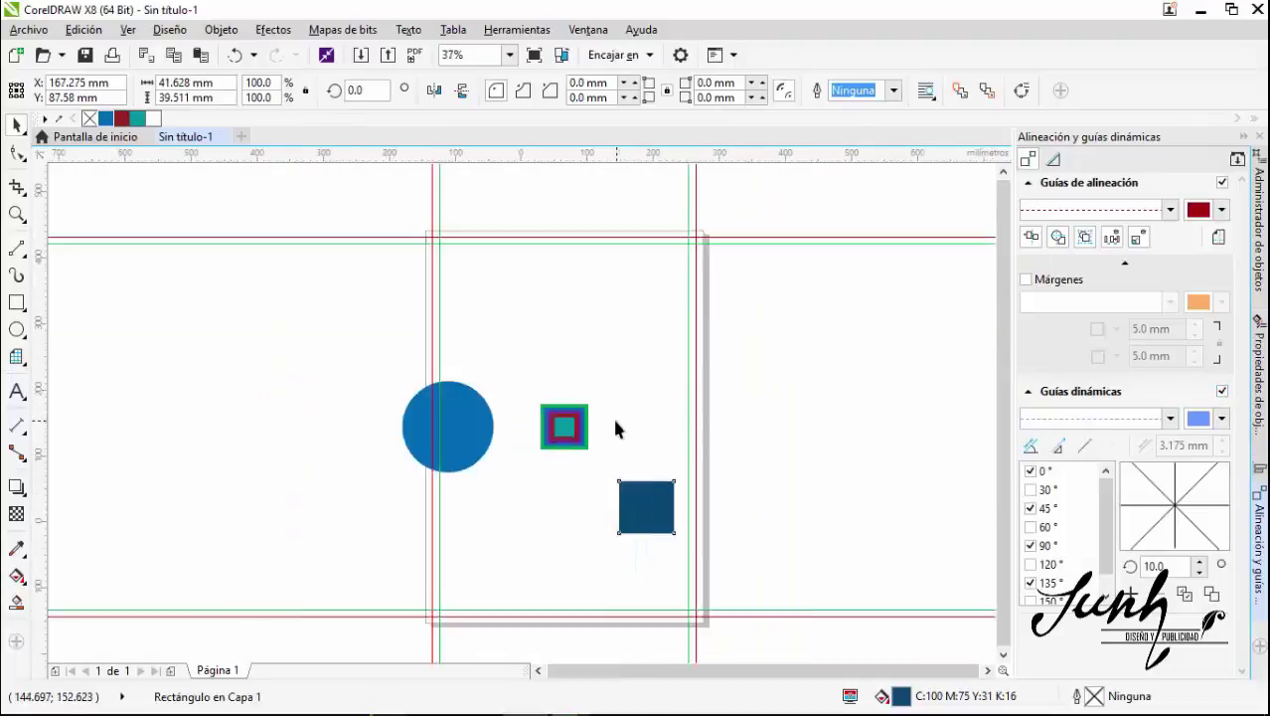
drag(630, 467, 656, 475)
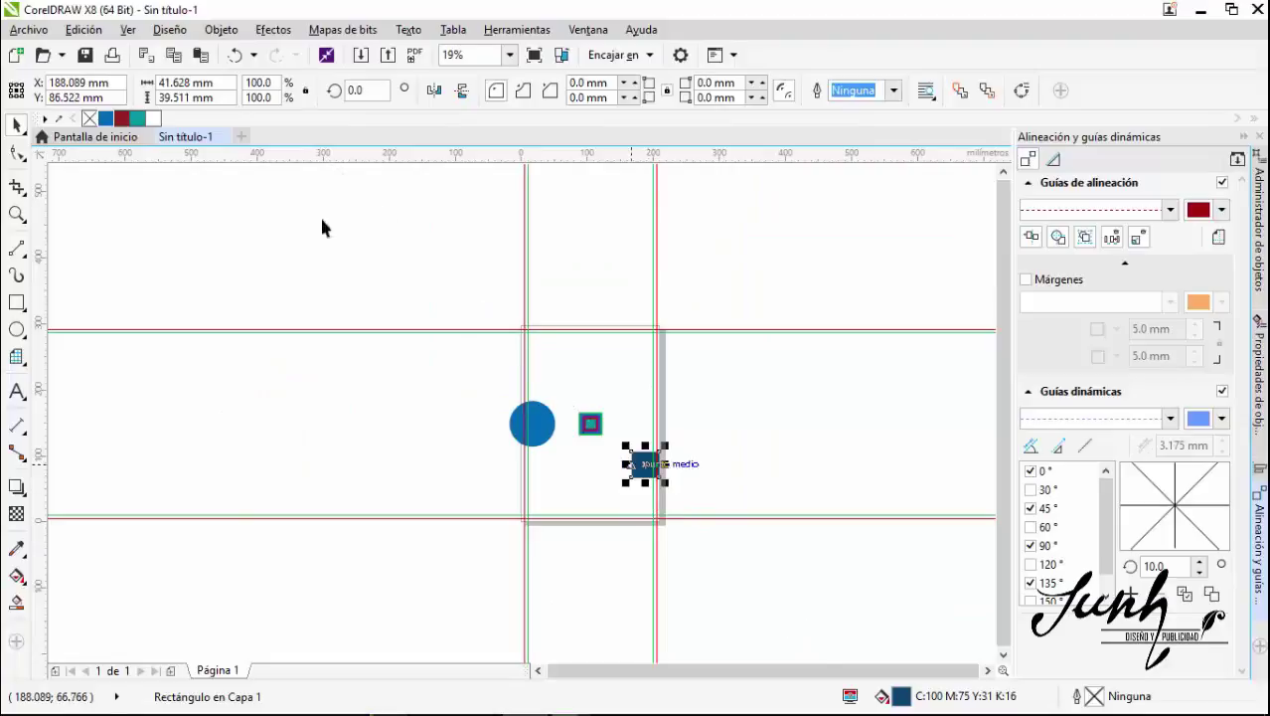
Select all the objects on the page and delete them
scroll(695, 456, up, 1)
key(ctrl+a)
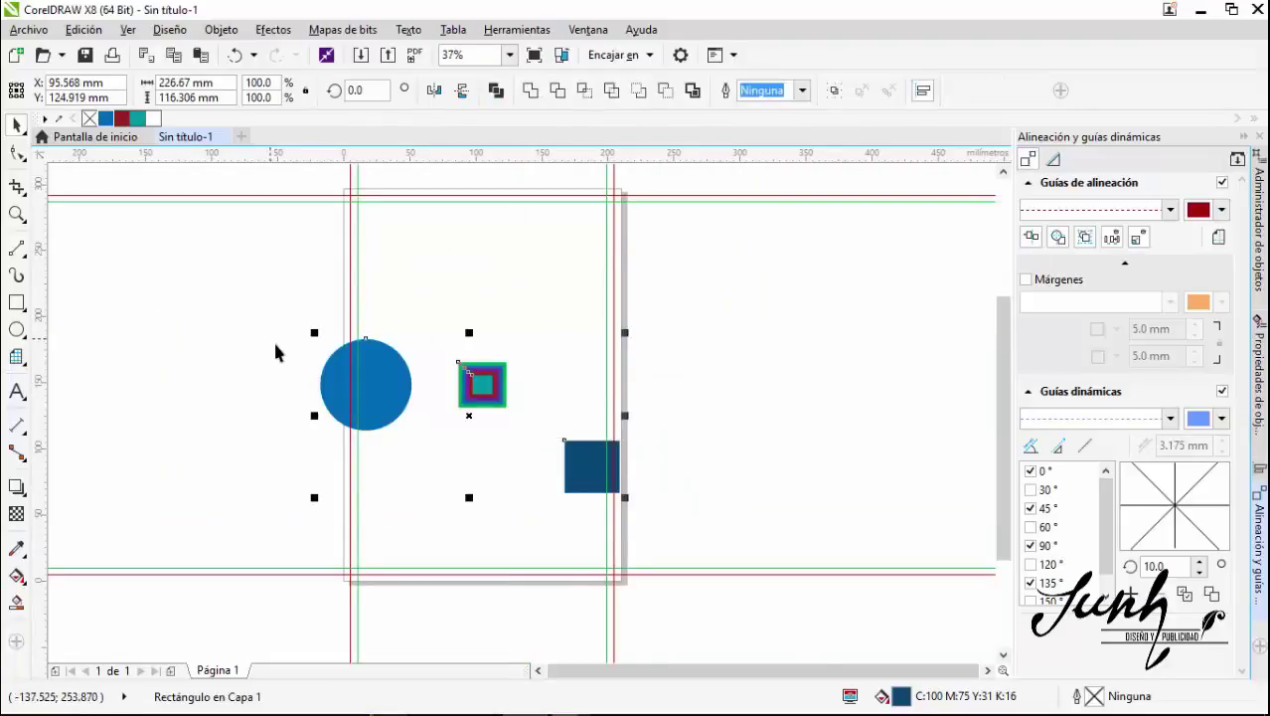
key(Delete)
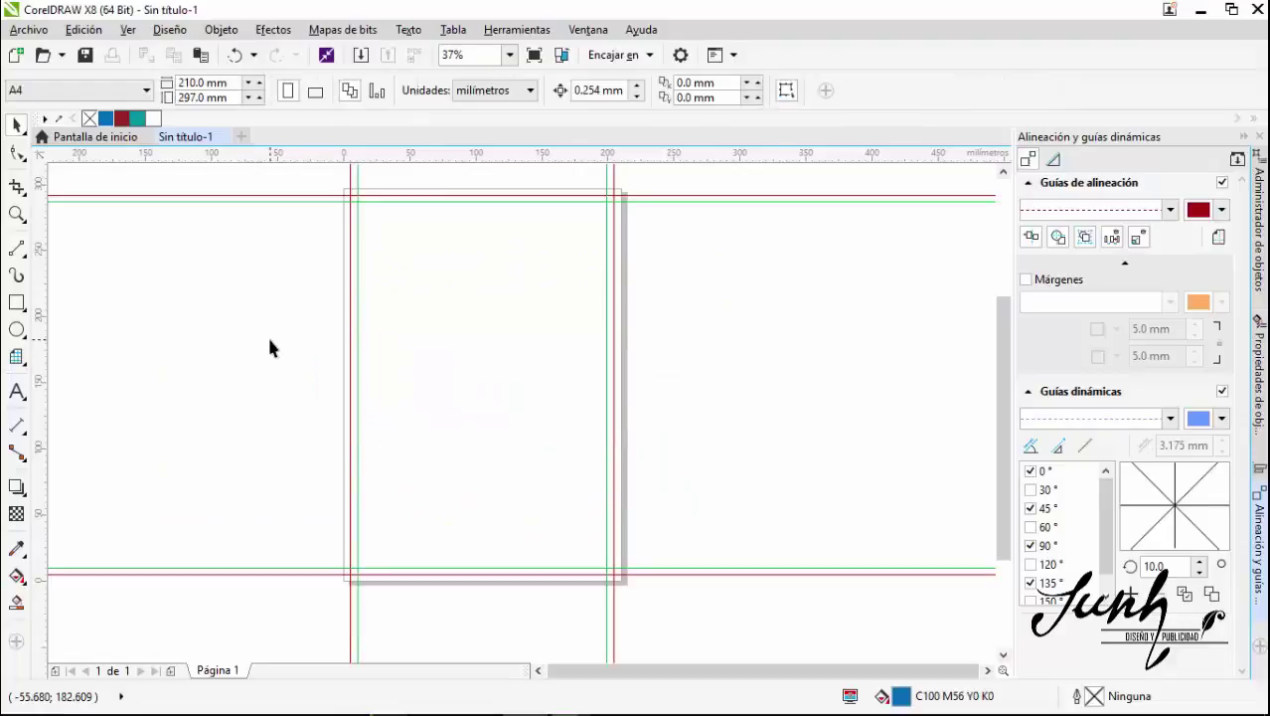